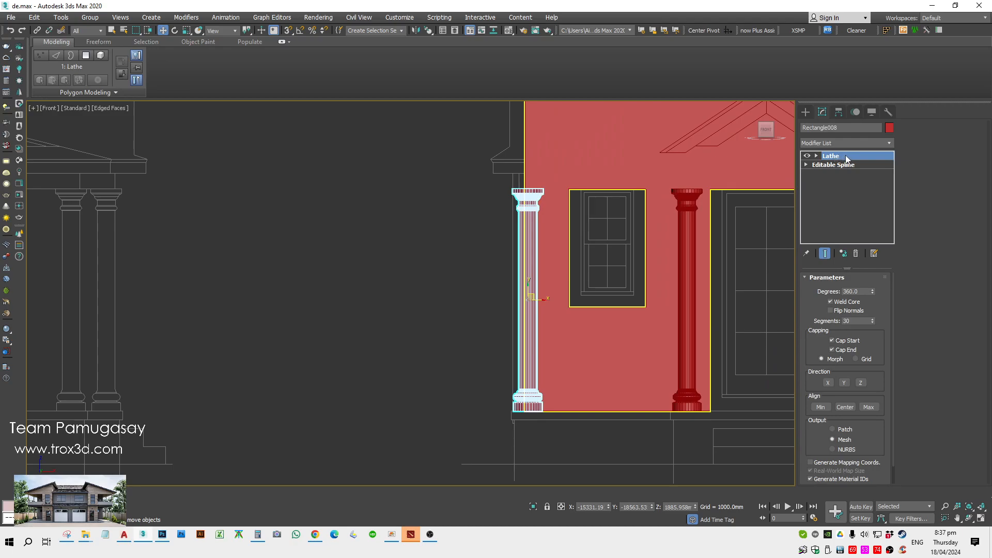
Draw a rectangle about 2495 by 165 mm over one half of the outermost column, starting at its centreline near the top and ending at the base
click(311, 224)
middle_drag(119, 230, 427, 240)
middle_drag(480, 336, 441, 314)
scroll(398, 303, down, 1)
scroll(392, 284, up, 2)
middle_drag(398, 273, 398, 245)
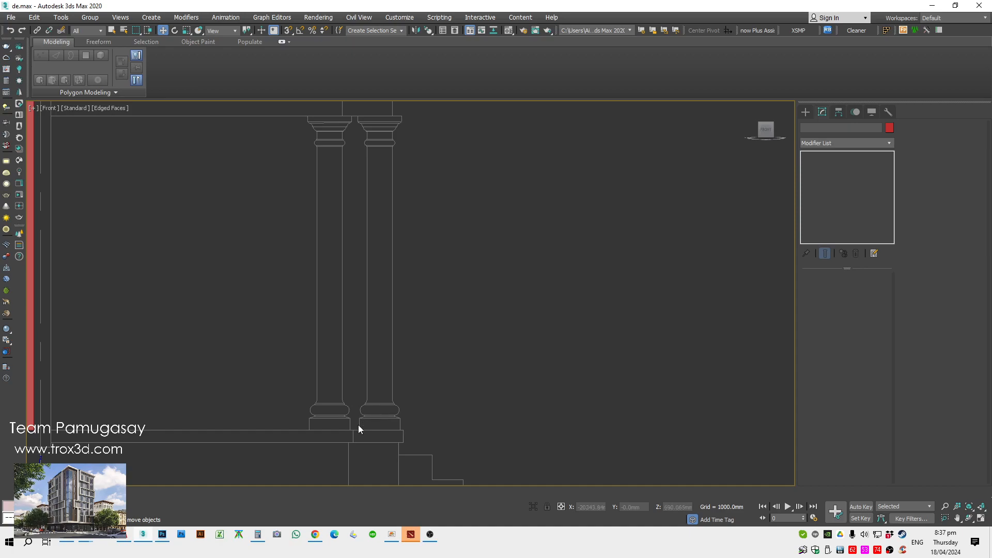
click(805, 111)
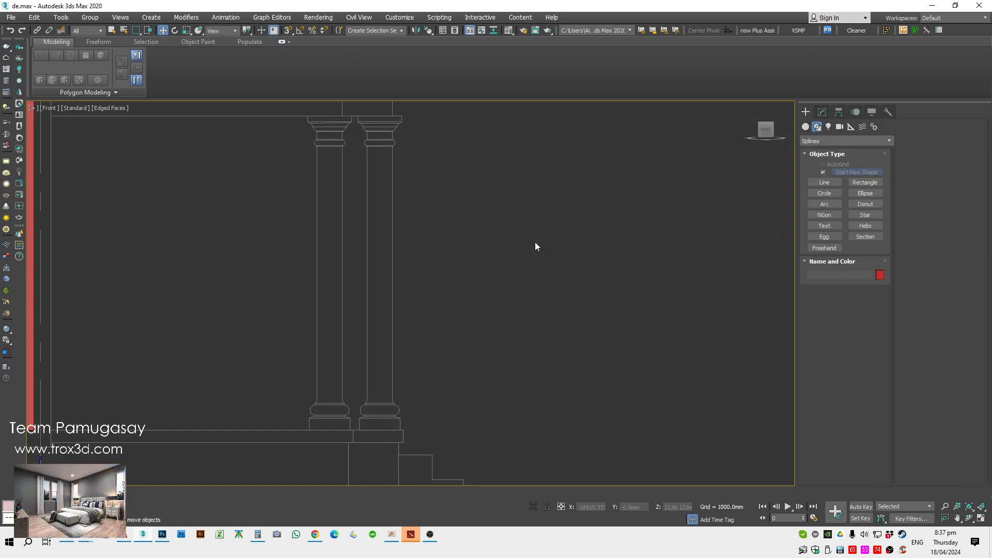
scroll(535, 246, down, 4)
middle_drag(535, 246, 532, 257)
scroll(478, 203, up, 4)
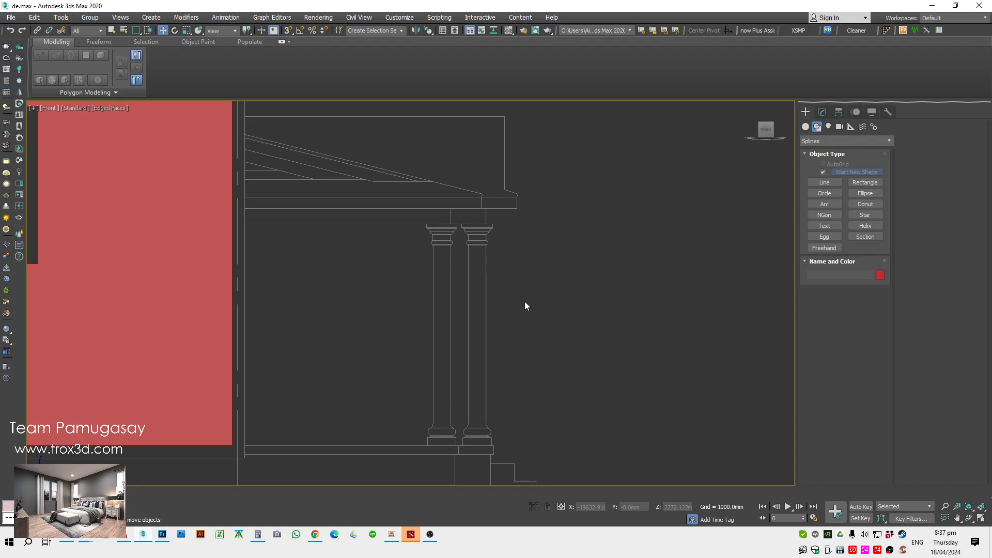
scroll(506, 284, up, 1)
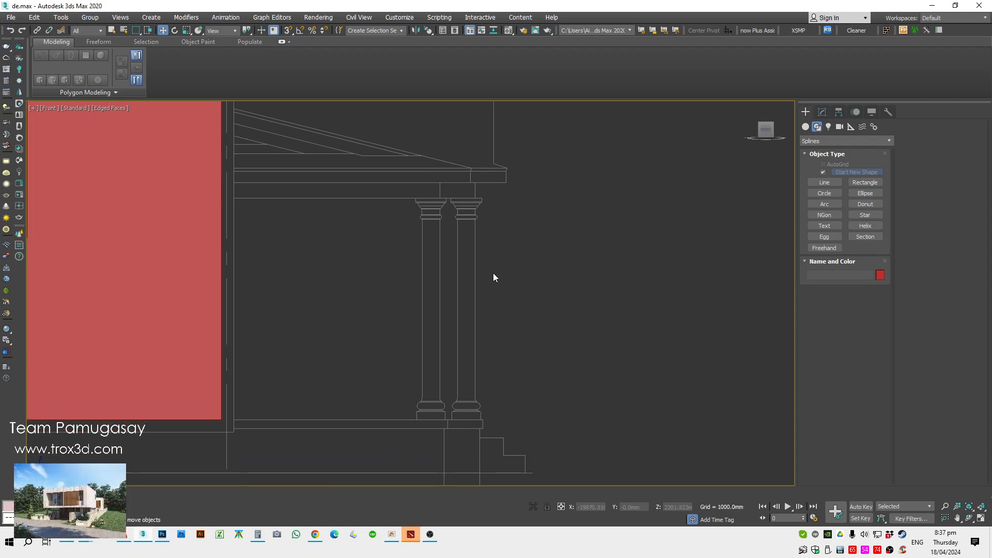
scroll(493, 273, up, 2)
middle_drag(506, 265, 506, 207)
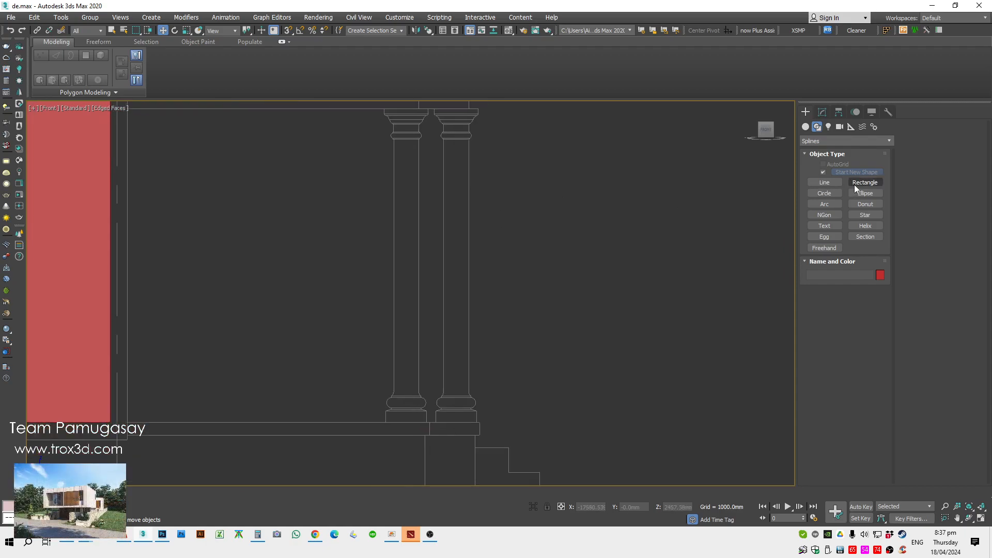
click(857, 183)
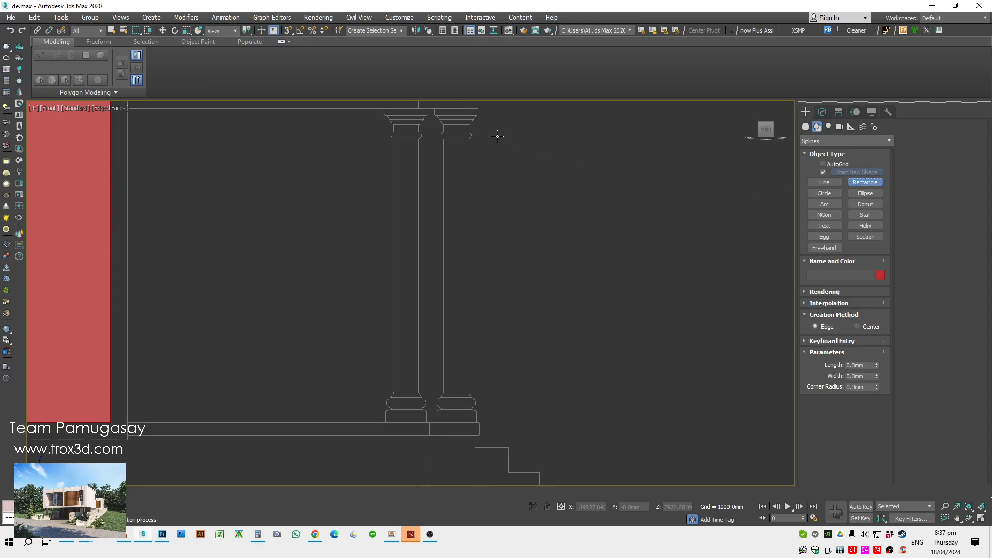
key(s)
mouse_move(457, 115)
mouse_down()
mouse_move(414, 262)
mouse_move(457, 314)
mouse_move(437, 423)
mouse_up()
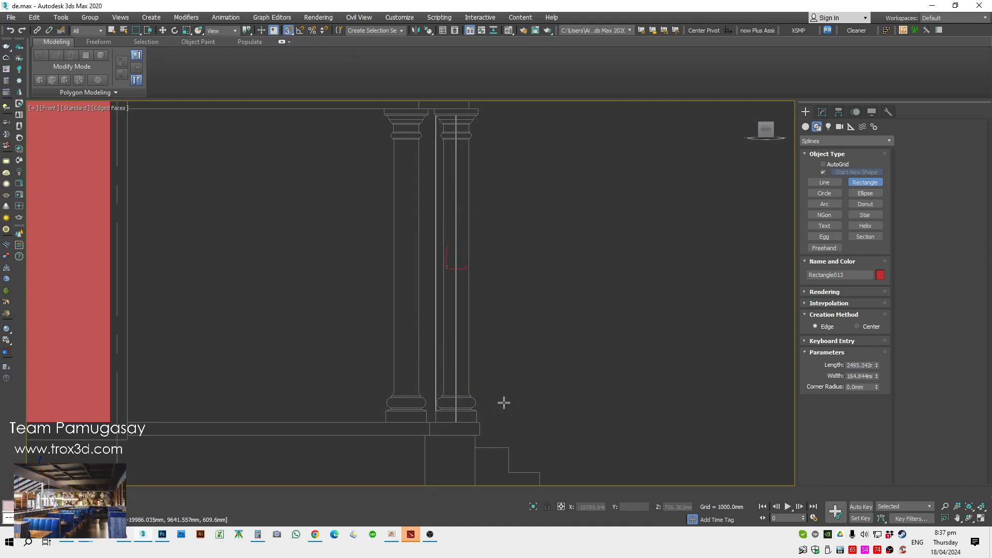
right_click(491, 188)
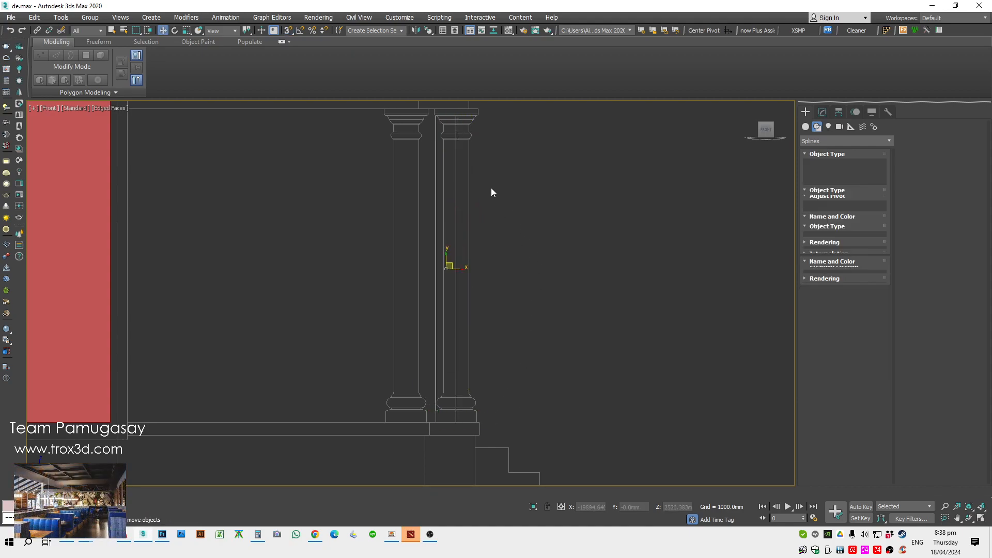
Convert the rectangle to an editable spline and set all its vertices to Corner
right_click(453, 169)
mouse_move(540, 280)
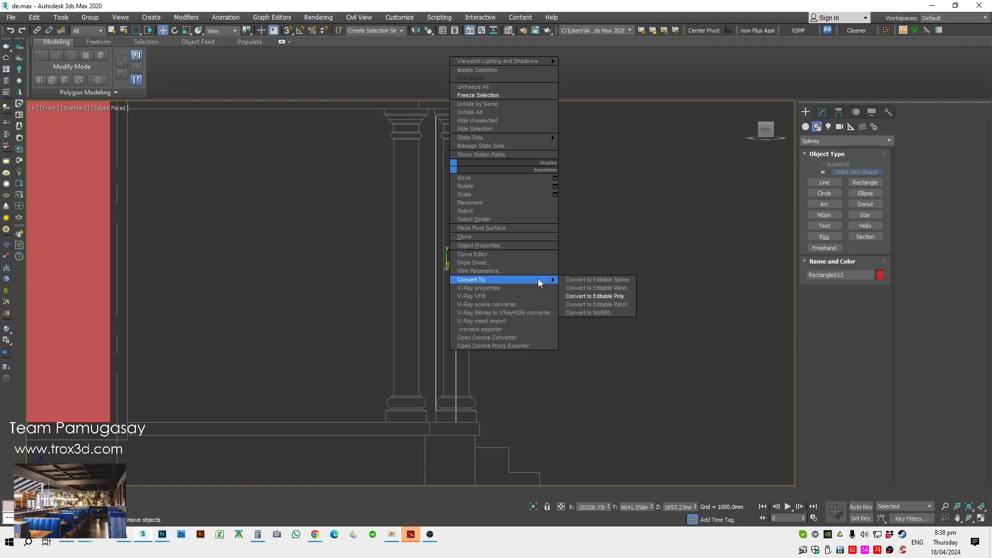
click(606, 279)
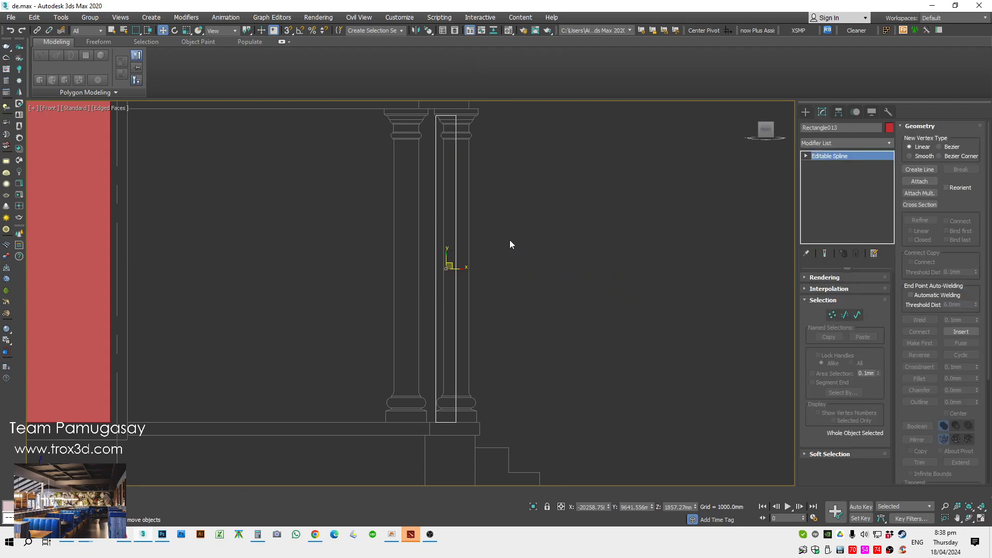
middle_drag(510, 244, 510, 274)
key(1)
key(ctrl+a)
right_click(449, 178)
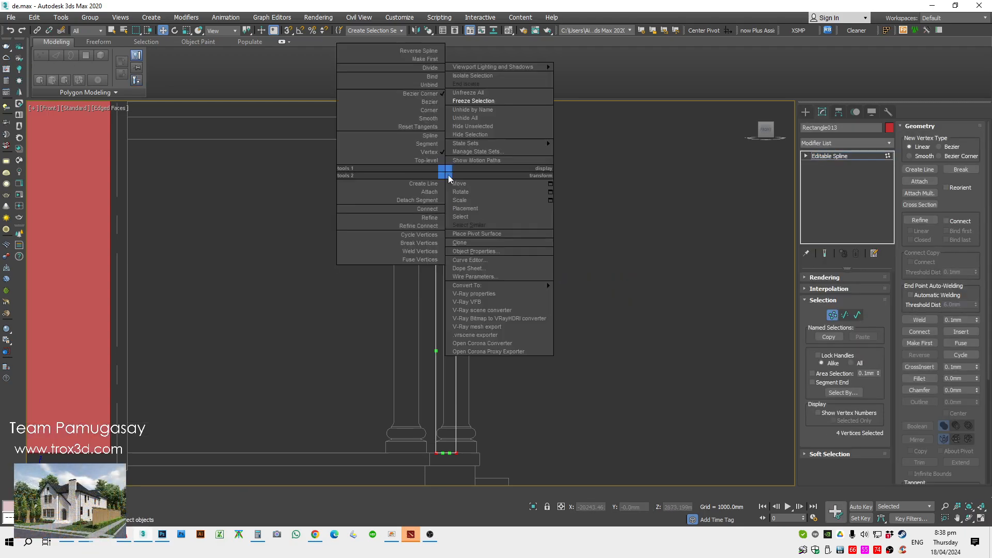
click(438, 110)
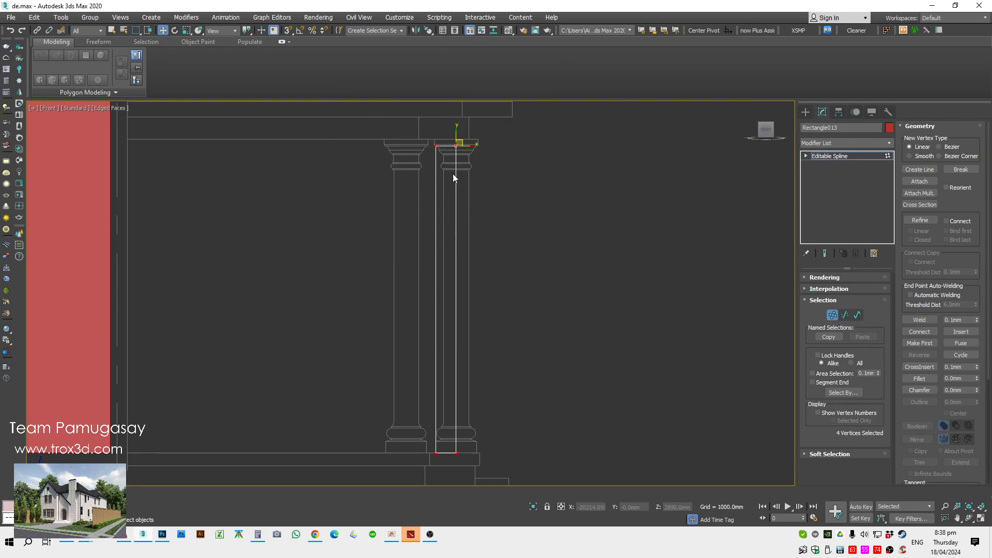
Delete the rectangle's vertical segment along the column's centreline
scroll(452, 144, up, 2)
click(845, 315)
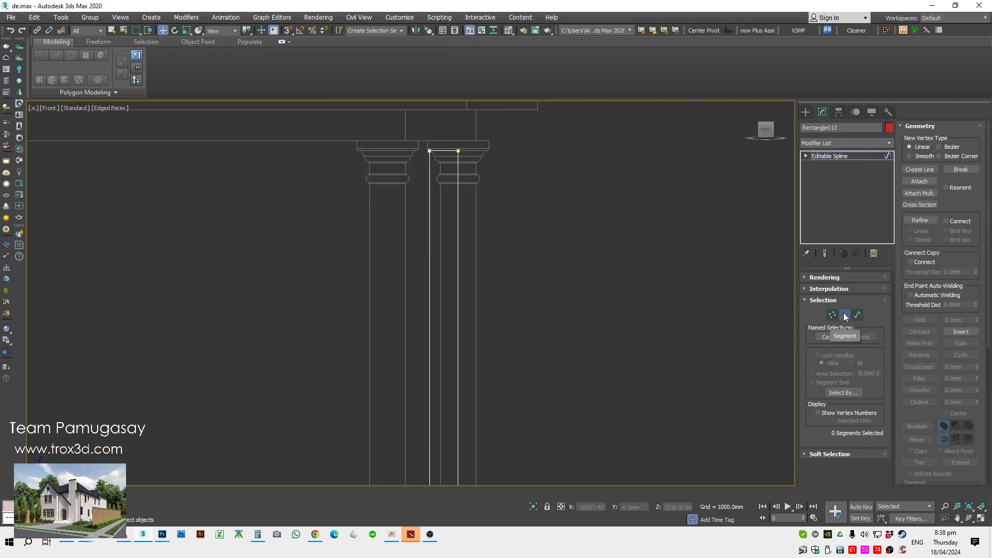
click(458, 234)
key(Delete)
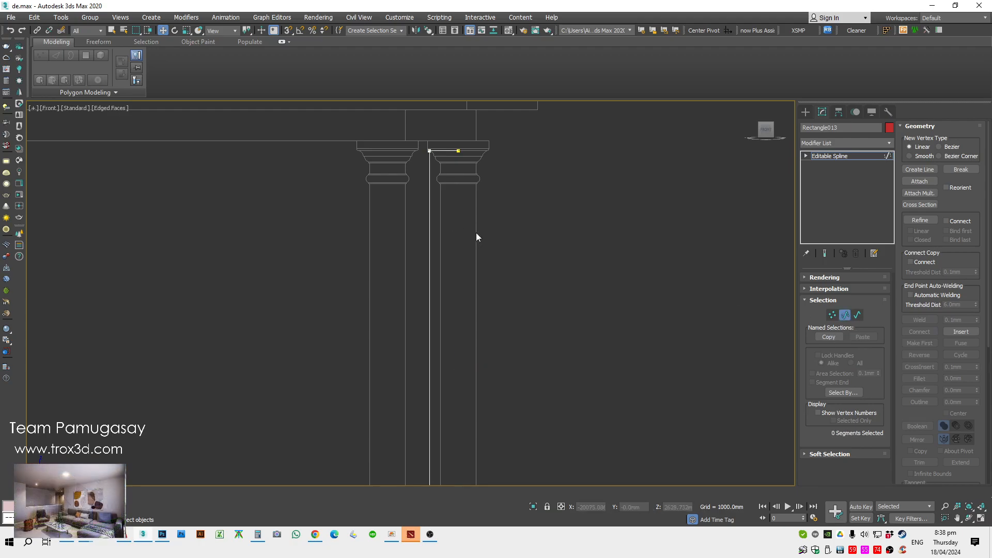
scroll(474, 234, down, 3)
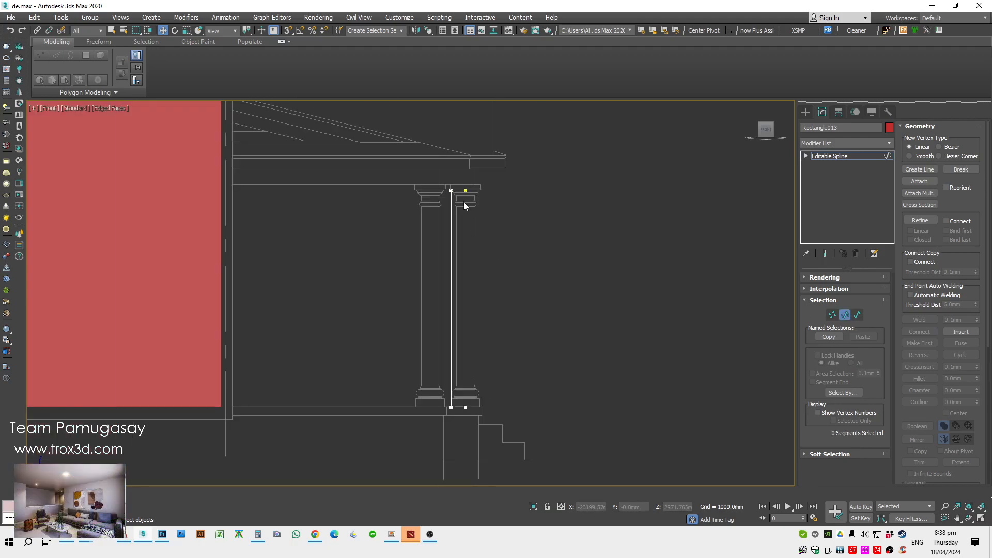
Move the spline's two upper vertices up to the top line of the column's capital
scroll(463, 201, up, 3)
key(1)
scroll(479, 177, up, 4)
drag(543, 201, 586, 182)
scroll(419, 217, down, 4)
drag(419, 213, 419, 213)
scroll(563, 177, up, 3)
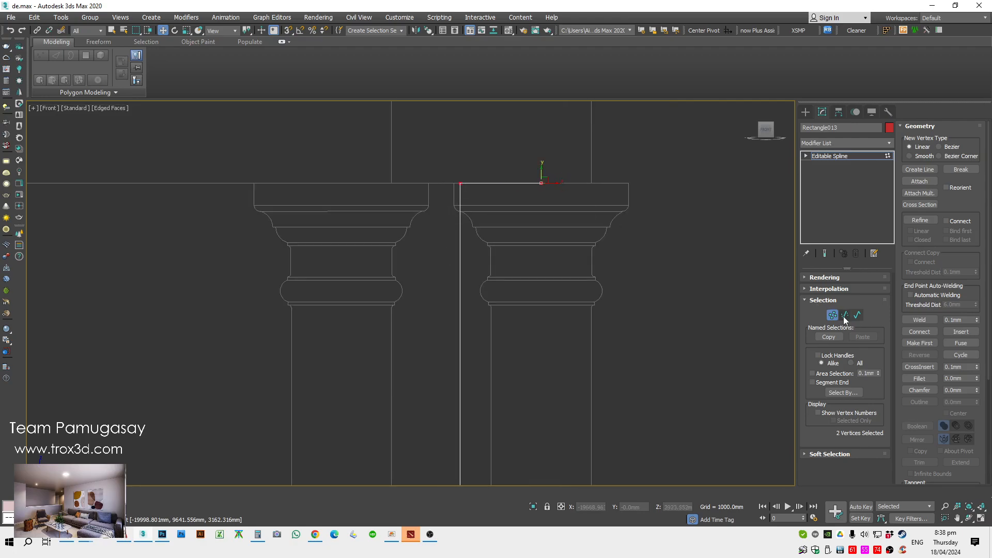
scroll(476, 189, up, 3)
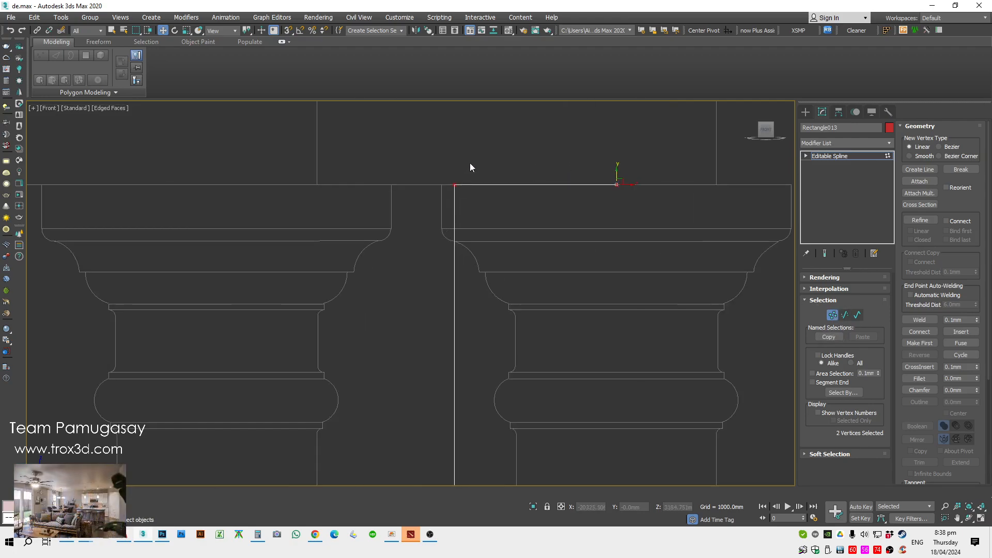
Refine the spline's remaining vertical segment with five new vertices alongside the capital
click(929, 220)
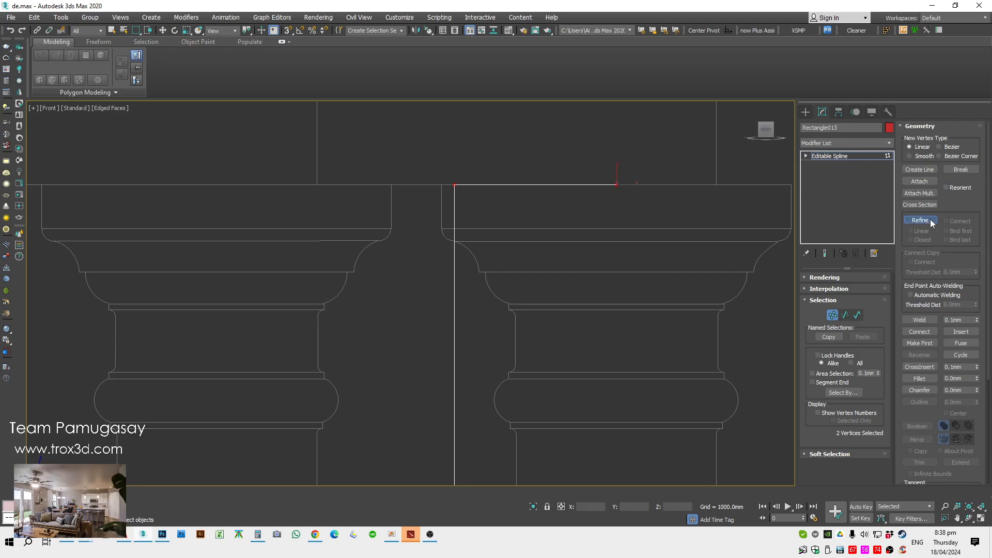
click(453, 357)
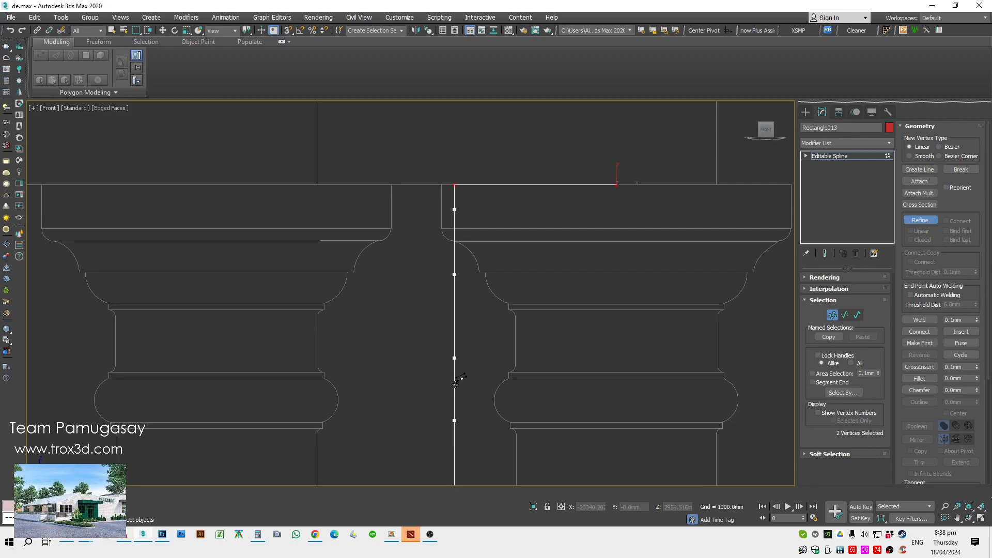
click(454, 315)
key(w)
Snap the spline's upper vertices to the capital's top outer corner, both ends of the first curve, and the ledge's outer corner
scroll(490, 225, up, 3)
drag(472, 176, 393, 148)
drag(436, 282, 385, 361)
drag(419, 321, 417, 257)
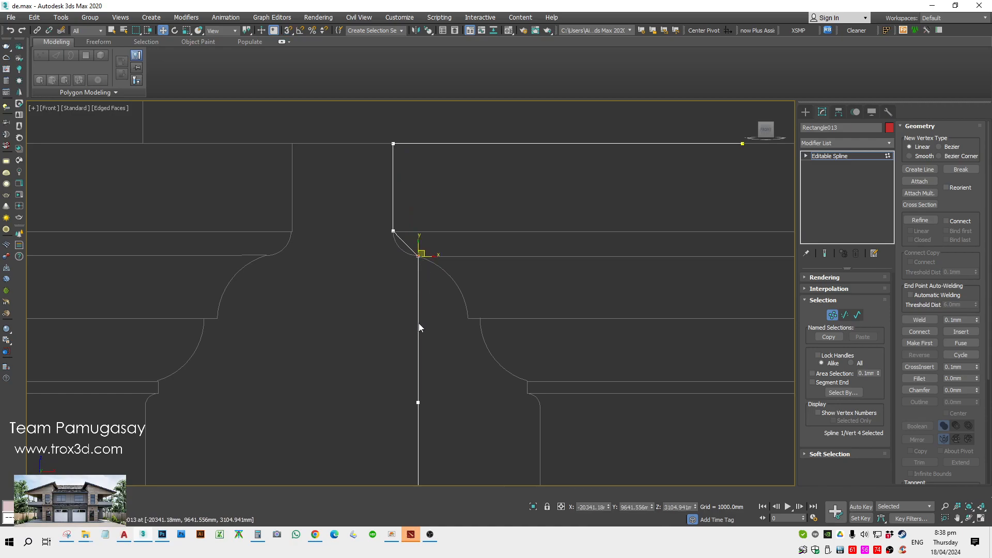
key(s)
drag(422, 396, 473, 310)
middle_drag(516, 363, 515, 329)
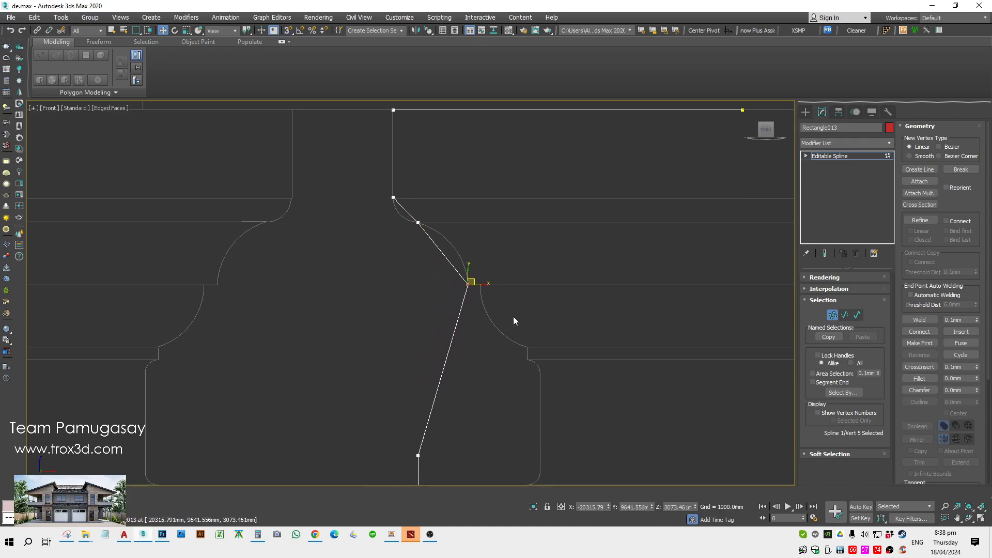
Refine the slanted segment below the ledge with two more vertices
click(919, 220)
click(451, 342)
click(437, 390)
right_click(484, 353)
Snap the next two vertices to the ledge's inner end and the lower end of the concave-looking curve beneath it
scroll(474, 328, up, 3)
drag(451, 335, 406, 381)
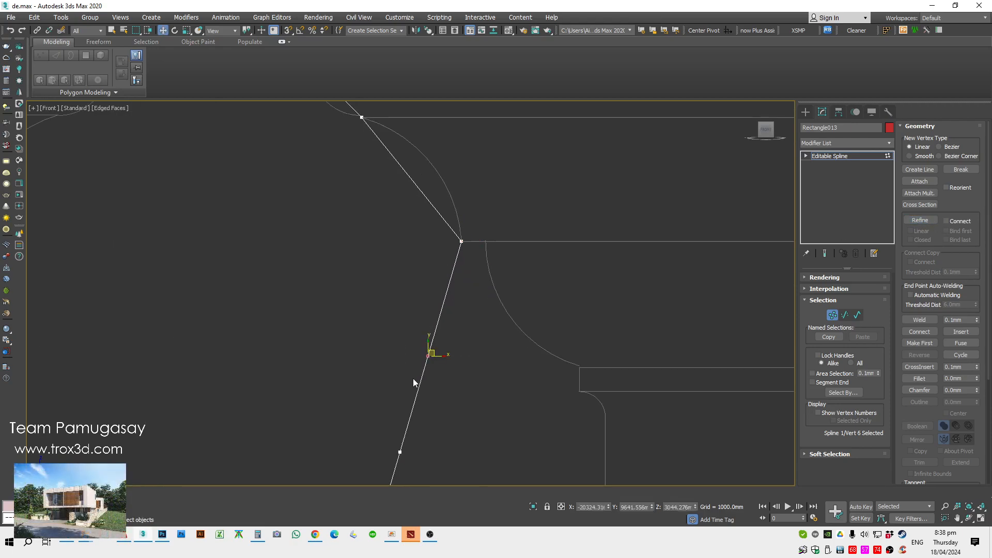
key(s)
drag(437, 351, 450, 235)
scroll(534, 248, up, 3)
scroll(450, 286, down, 4)
click(379, 347)
drag(383, 340, 567, 263)
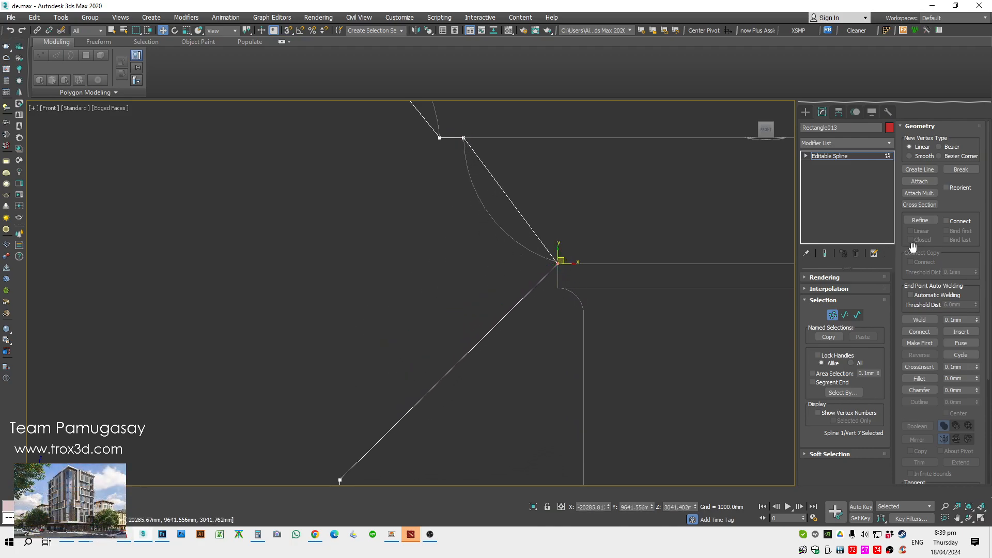
Snap the next vertex to the lower corner of the thin band and move the following one onto the neck's vertical line
scroll(578, 284, down, 3)
click(487, 351)
scroll(487, 350, up, 1)
drag(492, 346, 573, 217)
scroll(609, 258, up, 3)
scroll(584, 290, down, 4)
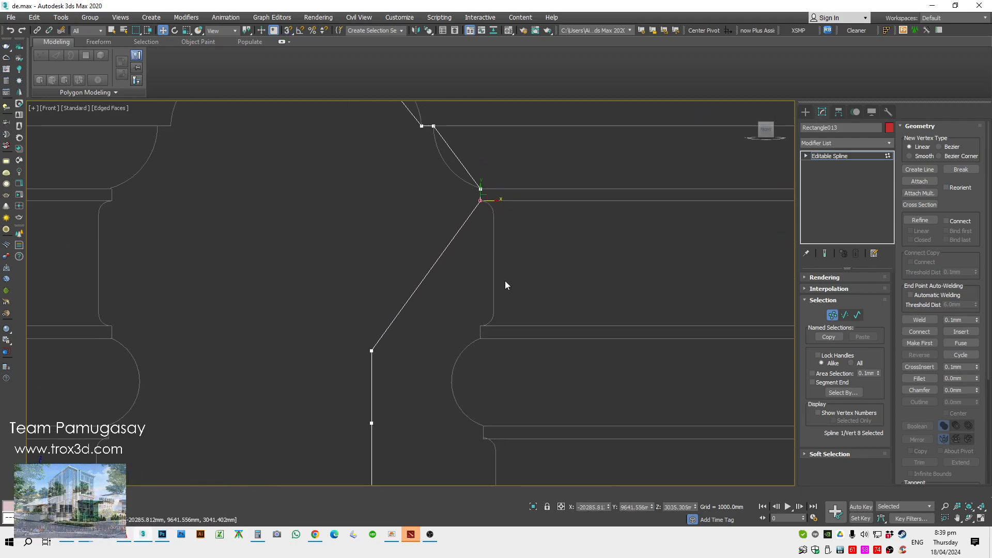
scroll(389, 361, up, 2)
drag(369, 344, 534, 244)
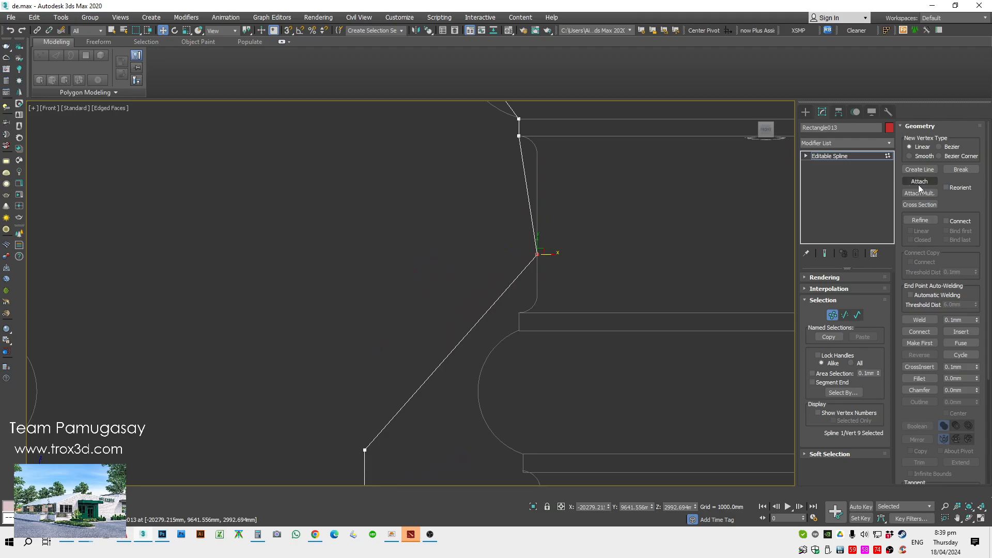
Insert a vertex on the segment along the neck and snap it to the neck's upper corner under the thin band
click(920, 220)
click(528, 186)
right_click(565, 166)
mouse_move(559, 164)
mouse_down()
mouse_move(519, 193)
mouse_move(553, 175)
mouse_up()
scroll(524, 193, up, 3)
middle_drag(554, 176, 538, 337)
drag(528, 338, 569, 268)
key(s)
Snap the vertex on the neck's line down to the corner where the neck meets the lower band
scroll(563, 254, down, 3)
drag(537, 301, 553, 354)
scroll(550, 362, up, 2)
key(s)
middle_drag(553, 355, 520, 306)
Insert a vertex below the neck and snap it to the upper outer corner of the band above the rounded moulding
click(913, 221)
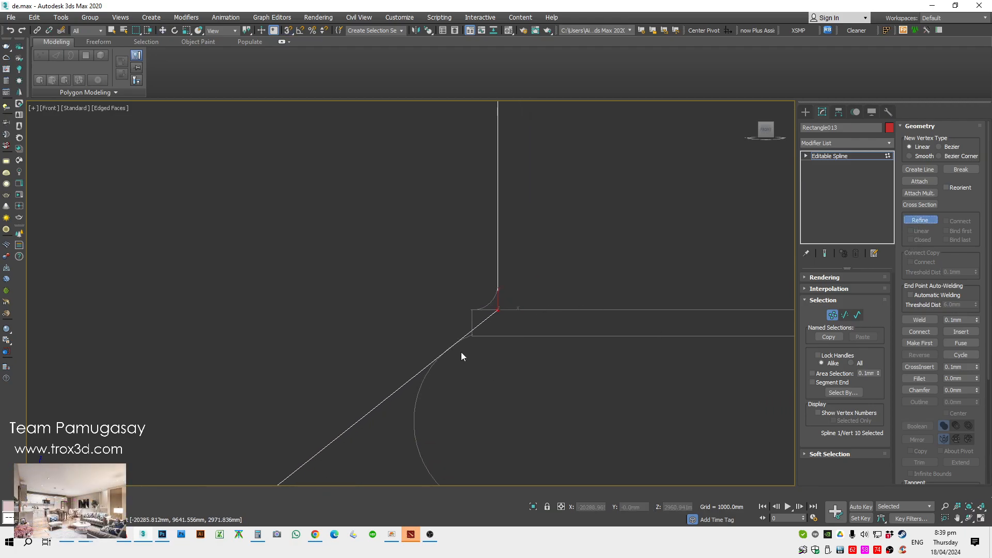
click(415, 375)
right_click(499, 338)
scroll(484, 318, up, 3)
click(476, 327)
drag(472, 328, 581, 306)
scroll(471, 313, up, 3)
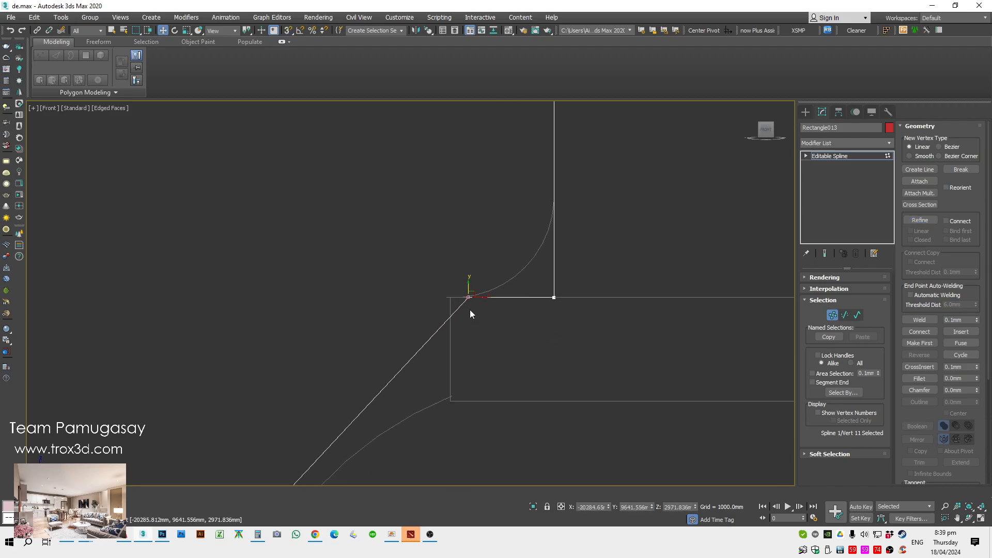
drag(481, 298, 465, 341)
scroll(465, 341, down, 3)
middle_drag(465, 341, 497, 296)
scroll(498, 271, up, 7)
scroll(428, 296, up, 5)
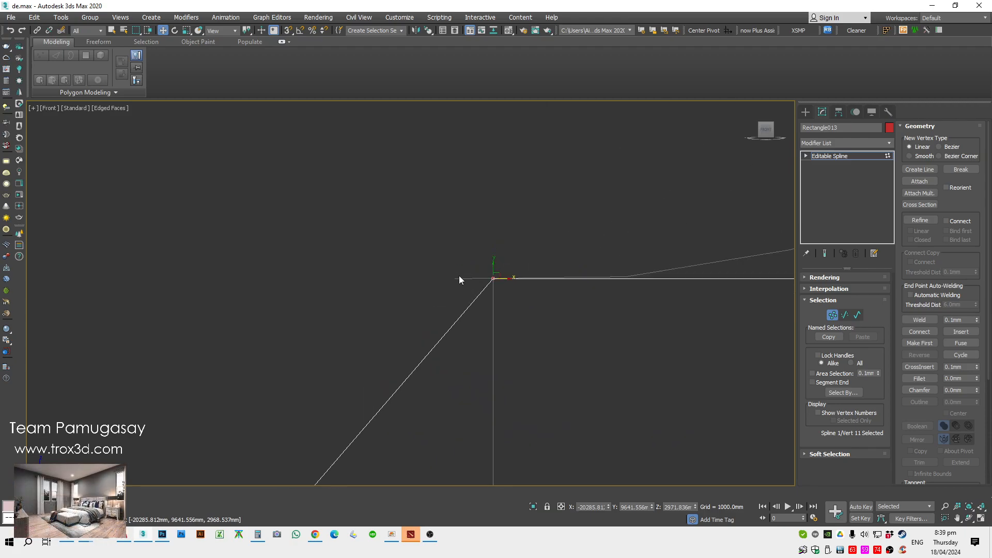
scroll(454, 276, down, 3)
middle_drag(489, 326, 516, 303)
Snap the next vertex to the lower outer corner of the band above the rounded moulding
scroll(517, 303, down, 3)
drag(338, 460, 532, 342)
scroll(530, 342, down, 5)
middle_drag(507, 414, 487, 289)
Insert a vertex on the slanted segment beside the rounded moulding and move it slightly outward
click(920, 220)
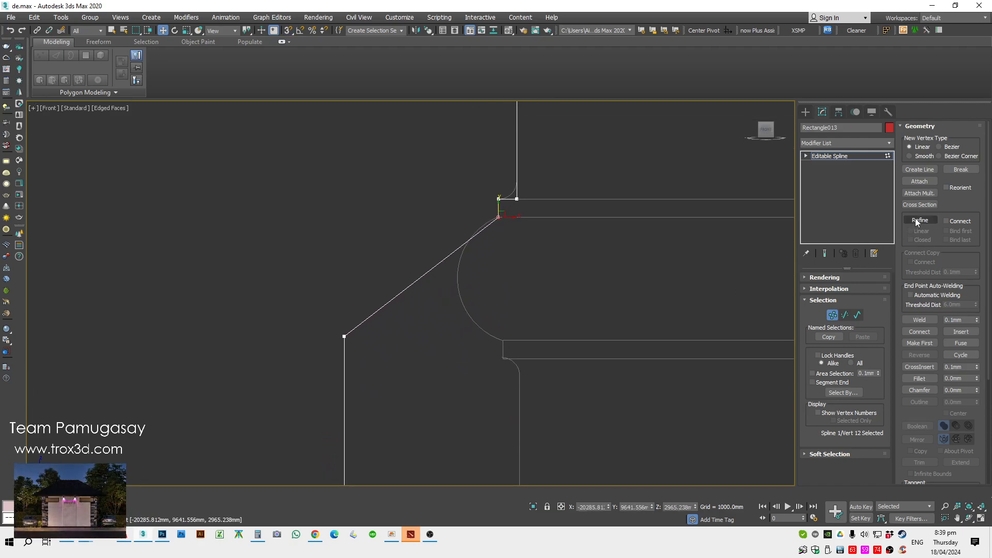
click(445, 257)
right_click(486, 258)
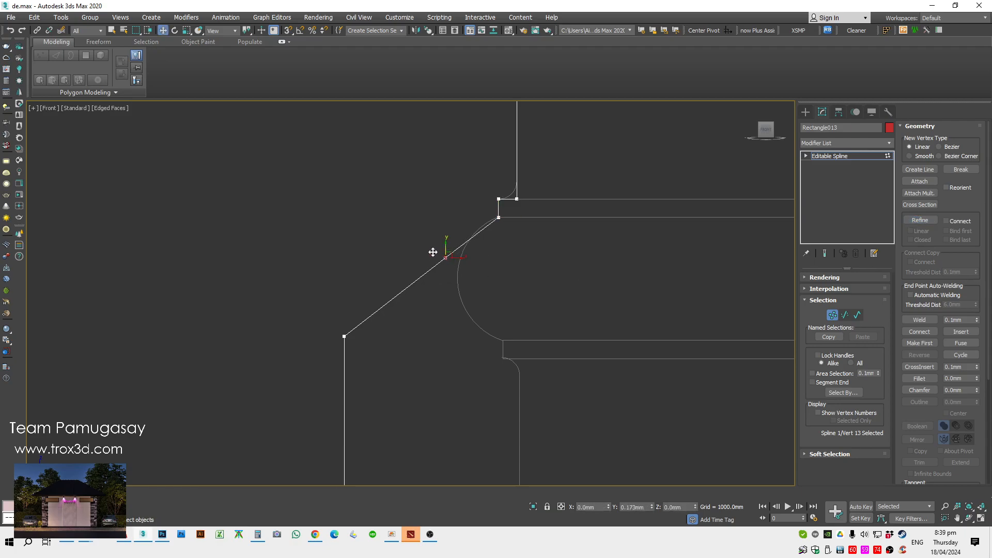
drag(451, 255, 436, 251)
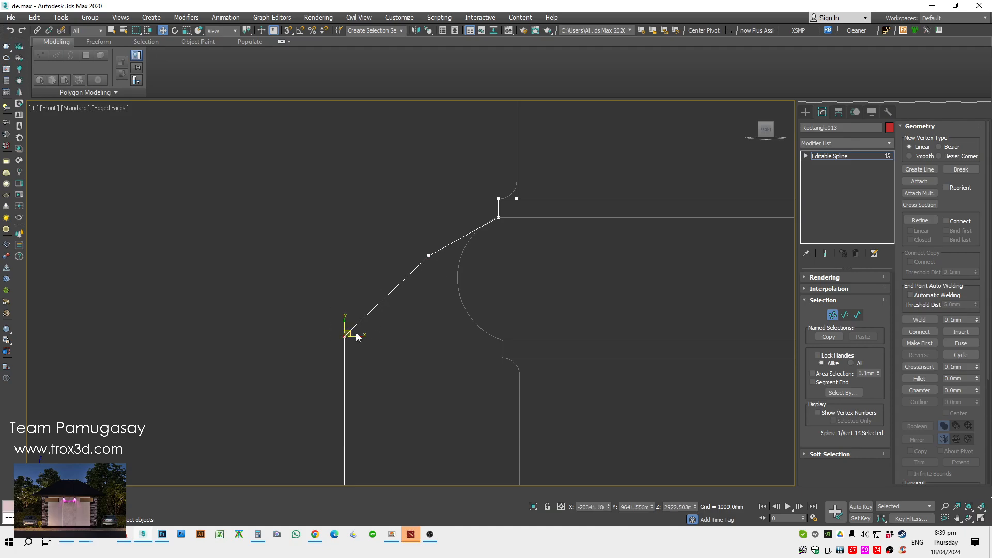
Snap the vertex below the rounded moulding to the bottom outer corner of the band beneath it
drag(350, 331, 504, 341)
click(429, 256)
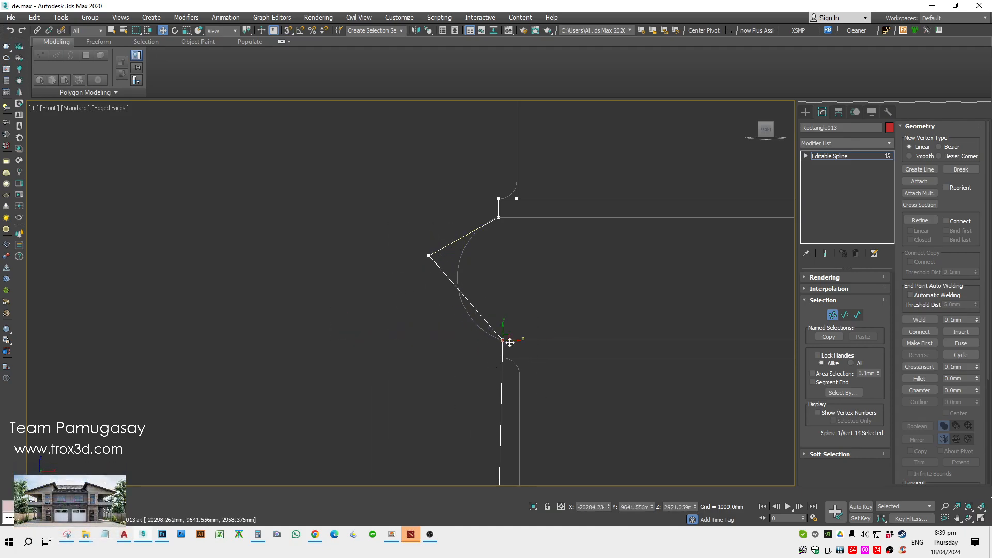
drag(502, 325, 558, 359)
Snap the vertex beside the rounded moulding to the upper outer corner of the band beneath it
click(428, 254)
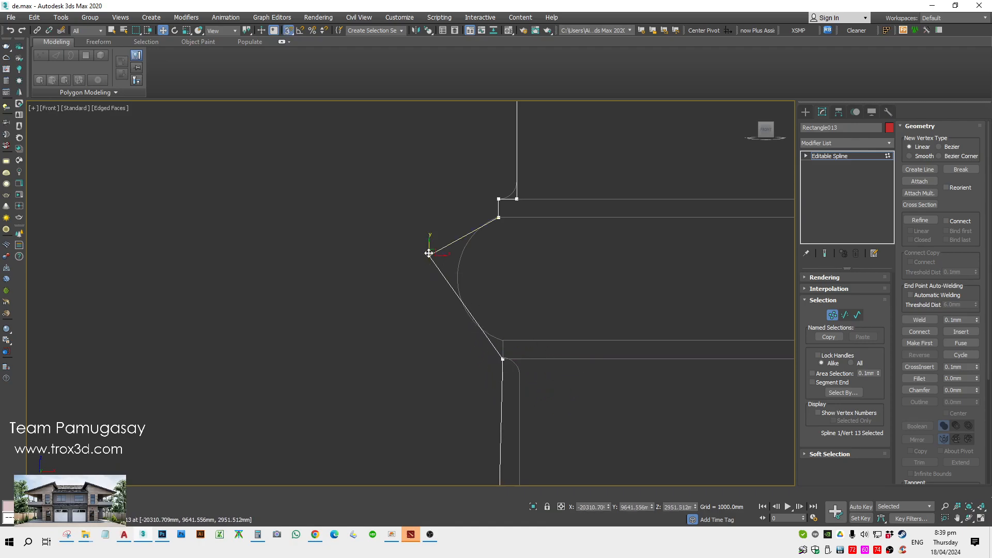
drag(436, 249, 454, 333)
key(s)
key(s)
key(s)
scroll(558, 339, up, 3)
scroll(507, 303, down, 4)
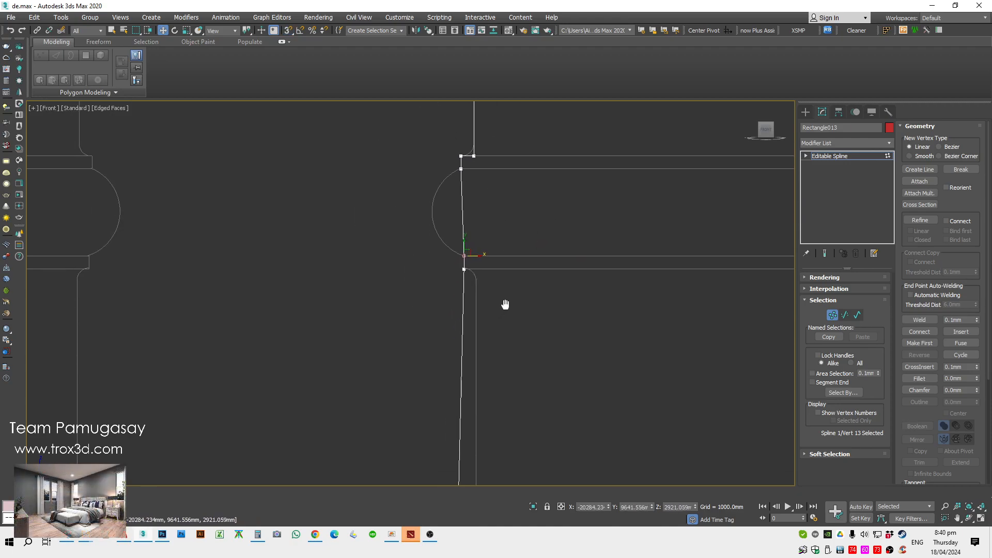
scroll(521, 237, down, 3)
scroll(494, 150, up, 3)
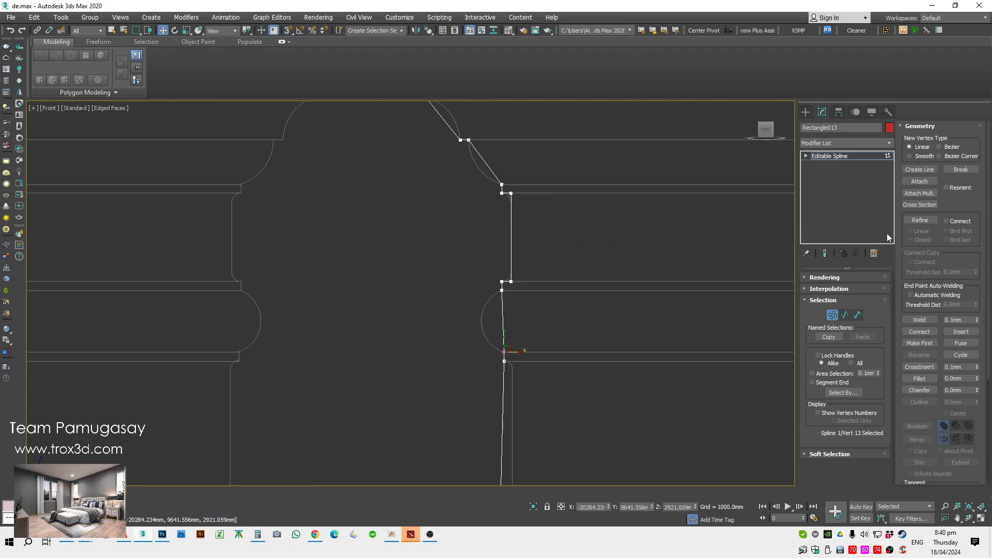
Insert a vertex on the slanted spline segment just below the band beneath the rounded moulding
click(919, 220)
middle_drag(530, 431, 515, 298)
click(487, 278)
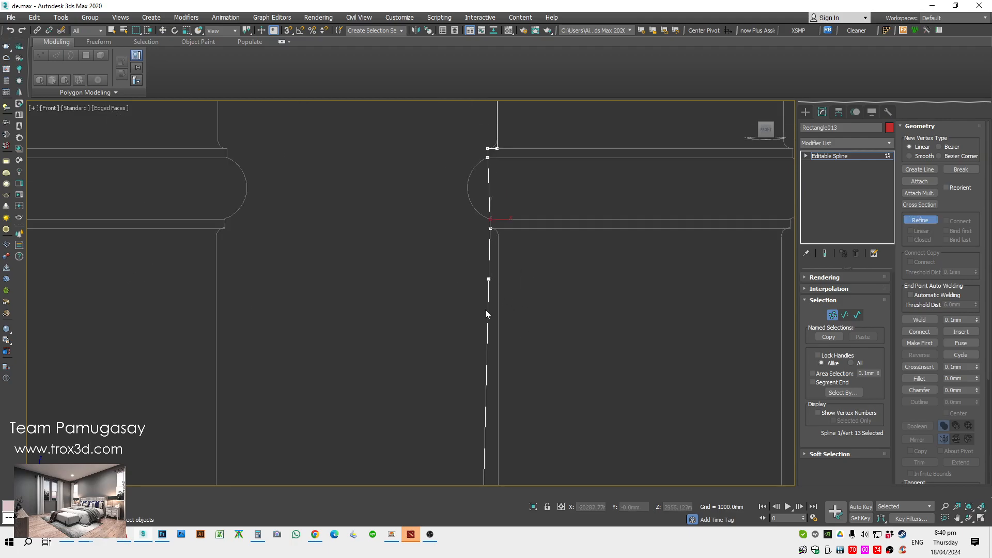
right_click(499, 296)
Move the new vertex onto the shaft's outer edge, level with the underside of the band
click(489, 279)
scroll(488, 290, up, 3)
drag(499, 269, 519, 273)
scroll(516, 237, up, 2)
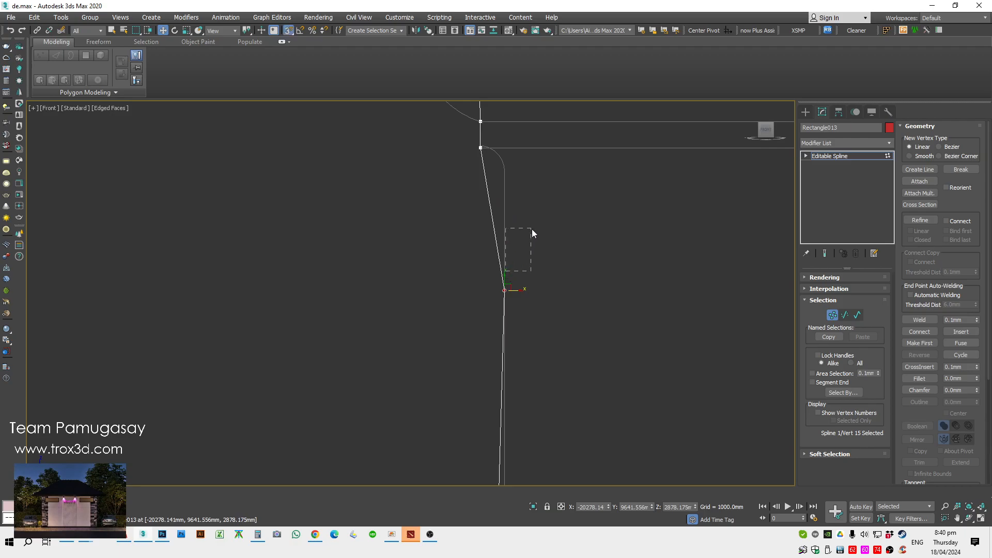
drag(504, 285, 547, 159)
Insert five vertices along the slanted spline segment beside the column's base mouldings
scroll(551, 195, down, 4)
middle_drag(525, 417, 540, 367)
scroll(541, 322, up, 3)
click(914, 220)
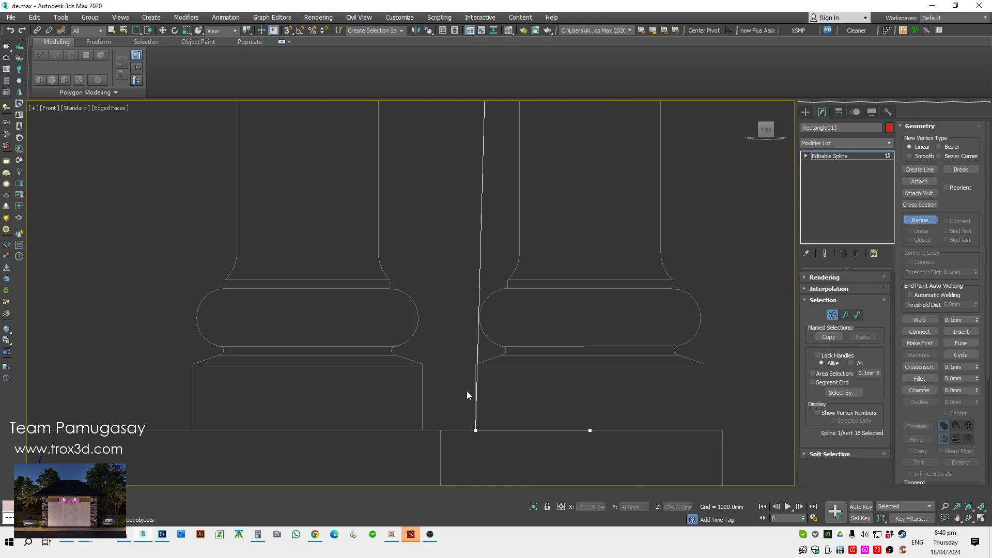
click(478, 346)
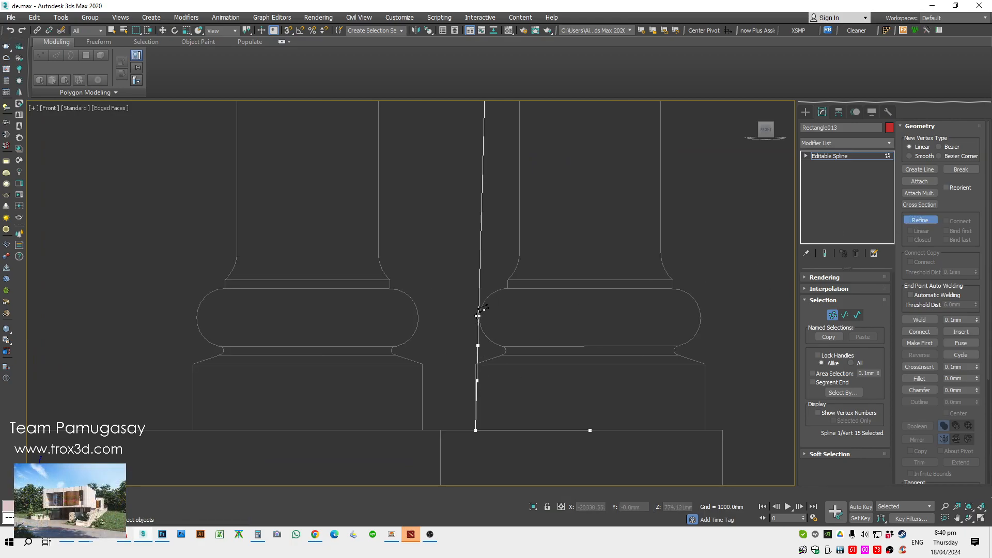
click(480, 256)
right_click(506, 379)
Snap the lowest inserted vertex to the upper outer corner of the column's plinth
scroll(502, 368, up, 3)
click(452, 395)
drag(452, 394, 443, 372)
key(s)
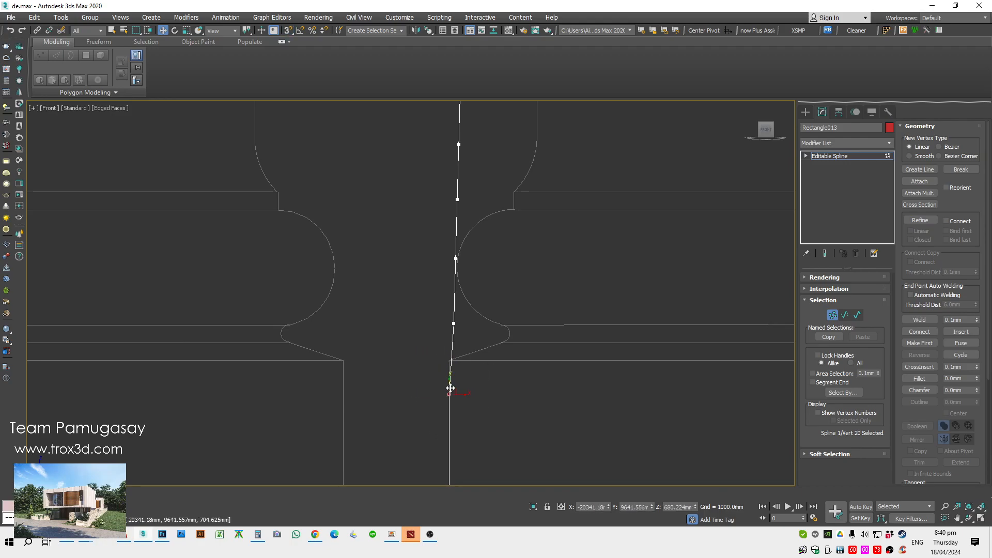
Snap the next vertex to the inner end of the slope above the plinth, at the bottom of the small cove
scroll(463, 303, up, 4)
click(423, 318)
drag(422, 297, 585, 326)
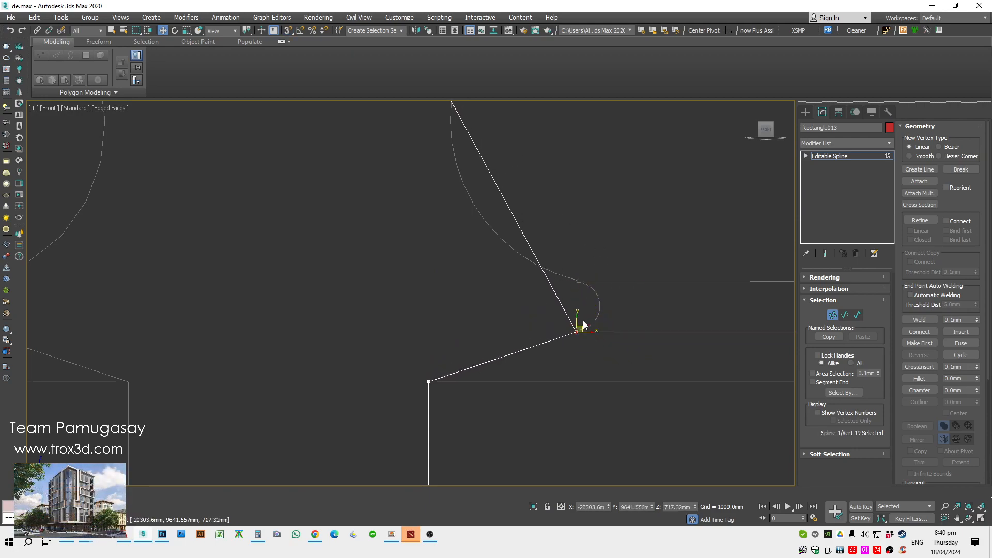
Insert two vertices on the slanted segment above the cove and snap the lower one to the cove's top corner
click(907, 220)
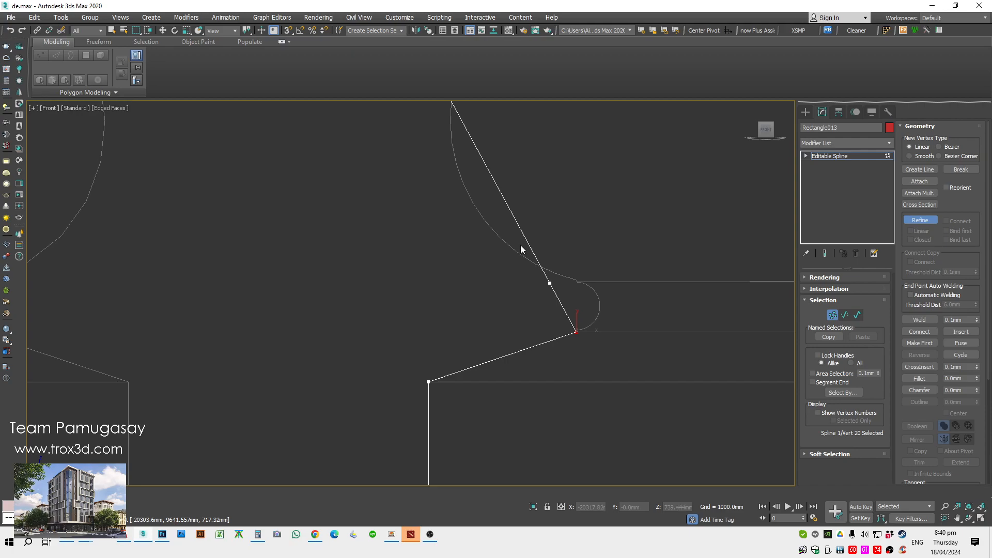
right_click(551, 243)
click(551, 284)
key(s)
drag(551, 284, 580, 279)
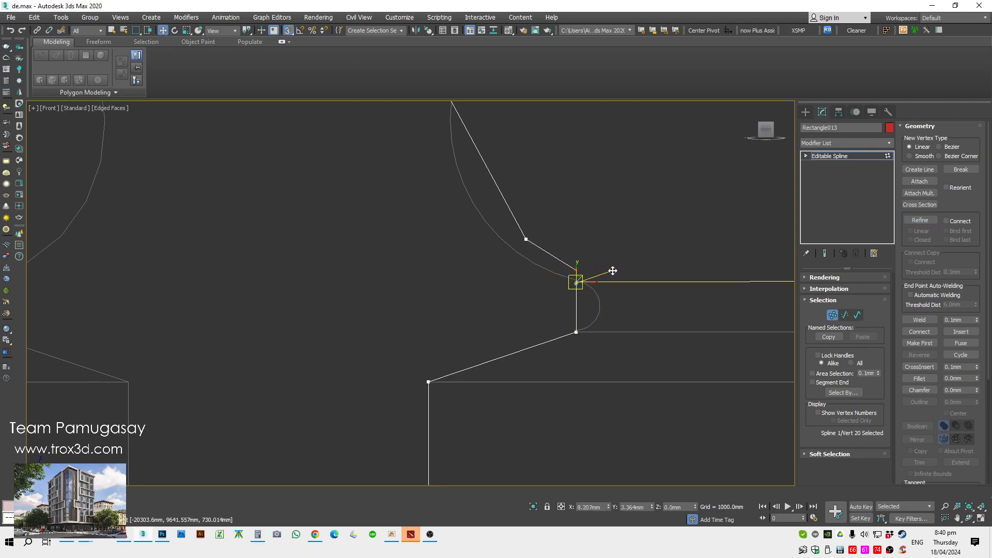
Move the other inserted vertex outward beside the bulge of the base torus
click(525, 239)
middle_drag(509, 286, 510, 392)
scroll(509, 392, down, 4)
scroll(524, 357, up, 2)
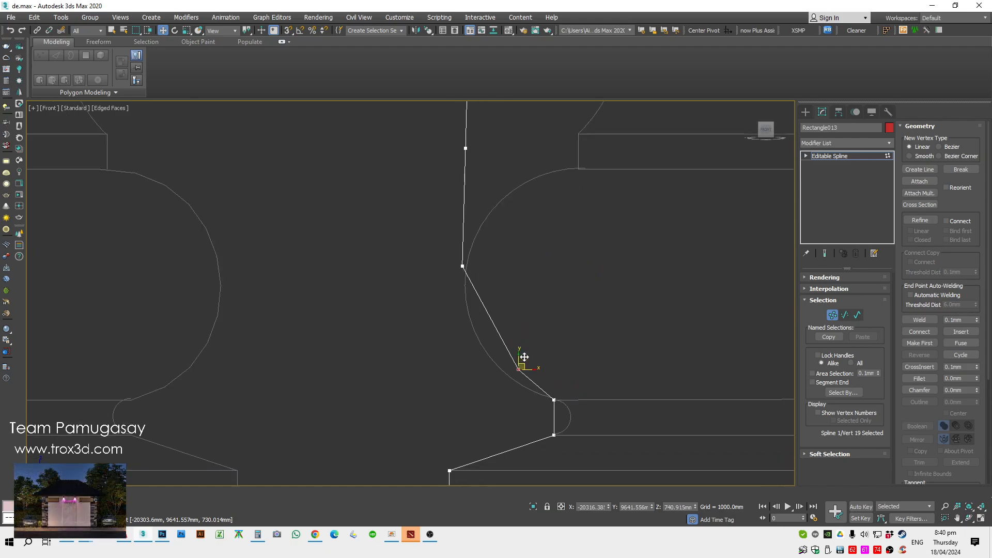
drag(523, 364, 471, 350)
Snap the next vertex to the lower outer corner of the band above the base torus
drag(468, 266, 566, 144)
key(s)
scroll(588, 150, up, 4)
key(s)
key(s)
key(s)
key(s)
Snap the following vertex to the upper outer corner of the band above the base torus
middle_drag(435, 208, 402, 318)
click(310, 256)
key(s)
drag(323, 256, 571, 276)
Move the remaining base vertex onto the shaft's outer edge, level with the top of the band
scroll(535, 331, down, 5)
drag(575, 250, 579, 292)
key(s)
key(s)
Pull the vertex beside the base torus up and outward beyond the torus outline
middle_drag(556, 393, 550, 329)
drag(456, 360, 434, 297)
scroll(458, 401, down, 3)
scroll(497, 379, up, 8)
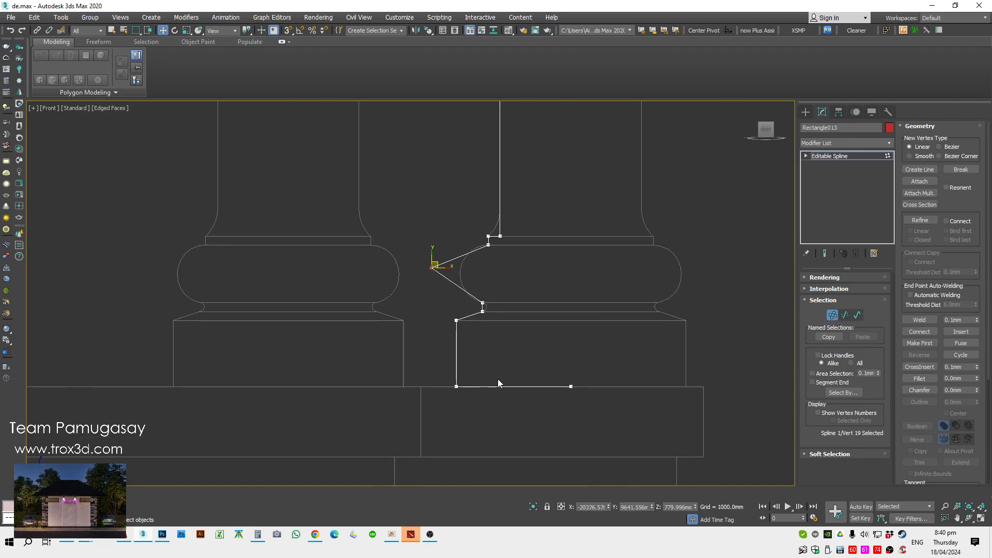
Insert a vertex midway on the vertical segment beside the small cove and pull it inward past the cove's curve
scroll(497, 309, down, 2)
scroll(568, 310, up, 2)
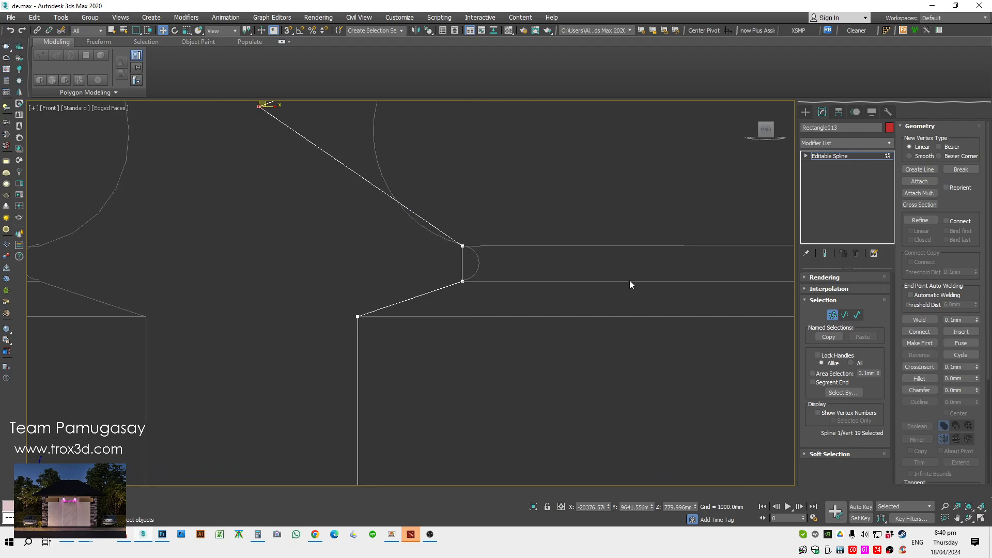
click(919, 221)
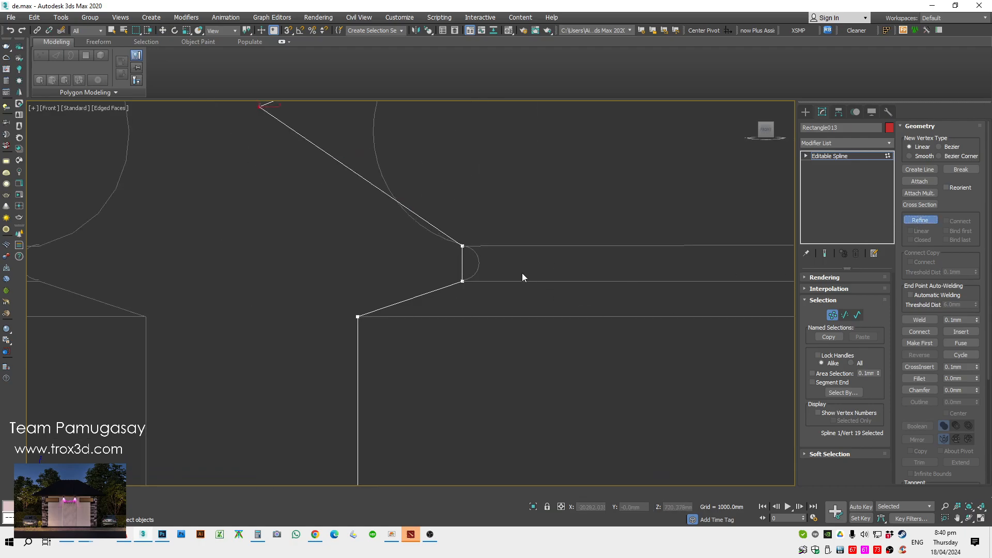
scroll(476, 259, up, 5)
key(w)
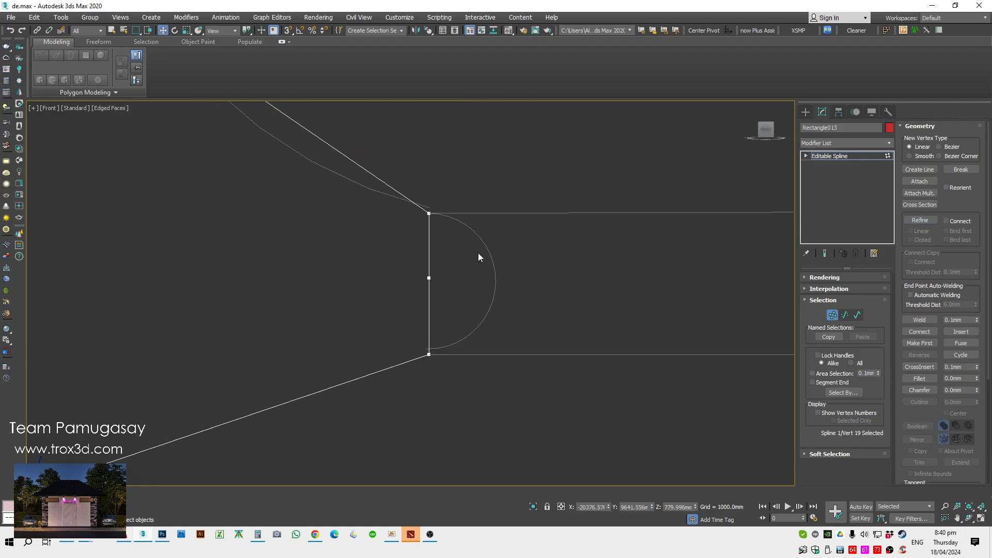
drag(515, 258, 363, 305)
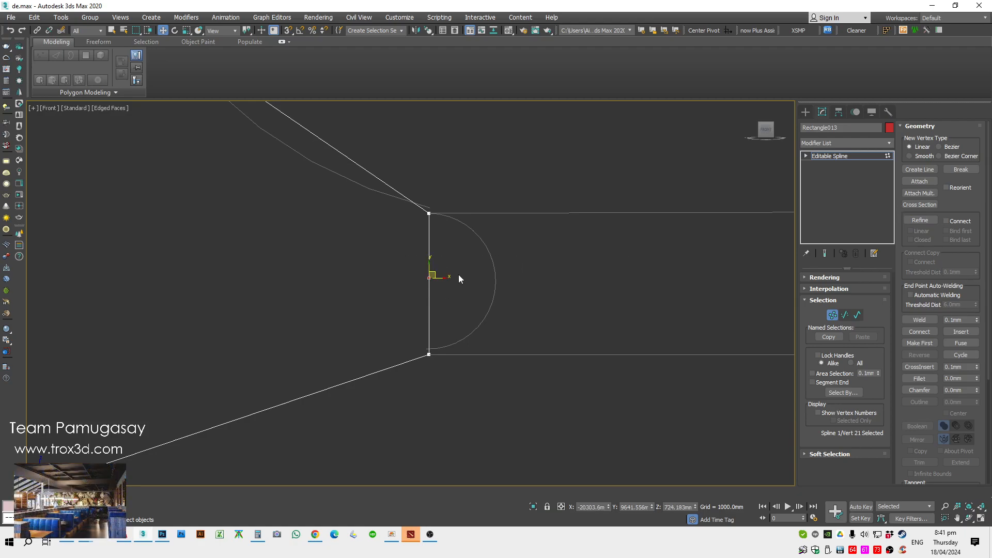
drag(436, 276, 615, 277)
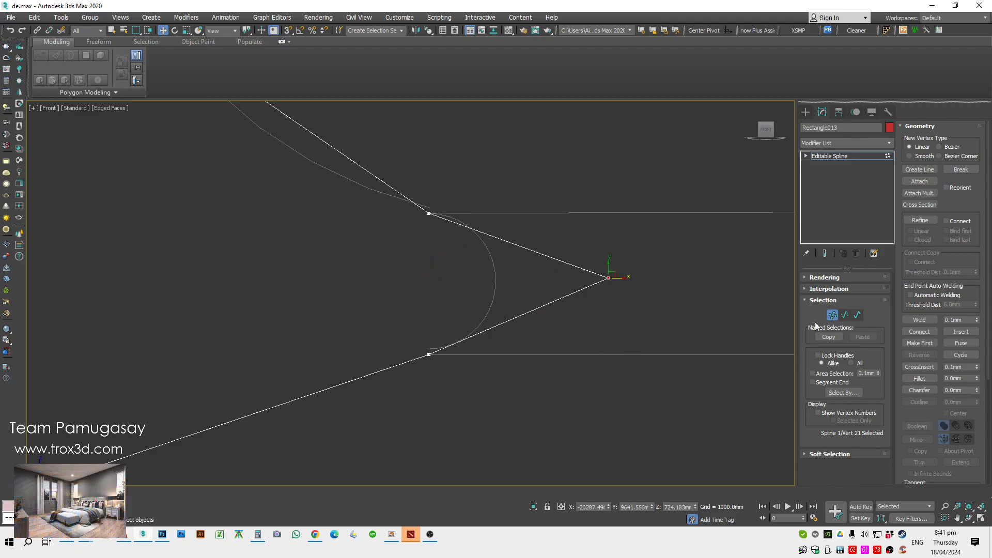
mouse_move(614, 268)
mouse_down()
mouse_move(624, 349)
mouse_move(485, 252)
mouse_move(514, 271)
mouse_move(619, 278)
mouse_move(625, 267)
mouse_up()
Try filleting the cove's pulled-in vertex to match the curve, undoing each attempt
drag(977, 380, 987, 373)
scroll(560, 287, up, 2)
key(ctrl+z)
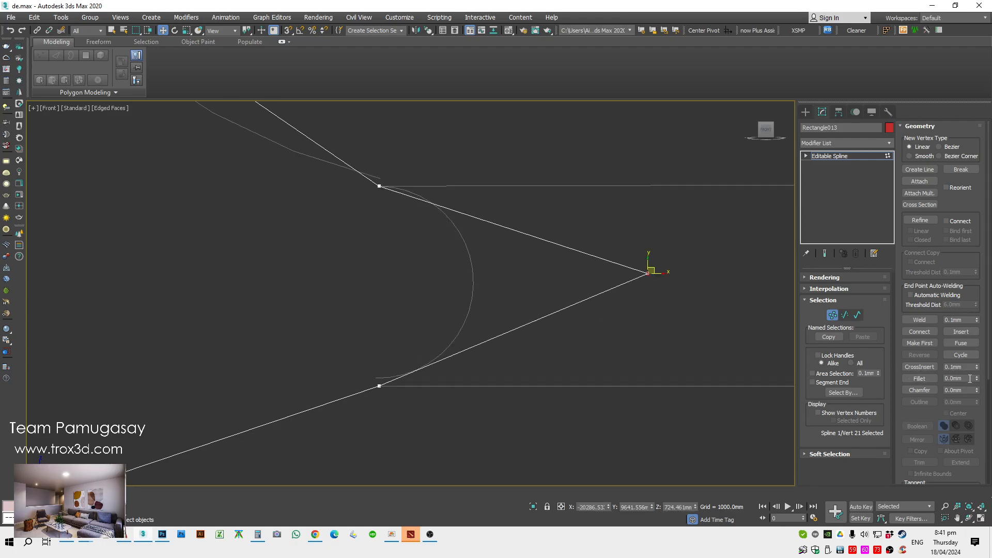
mouse_move(976, 379)
mouse_down()
mouse_move(985, 346)
mouse_move(977, 385)
mouse_move(986, 371)
mouse_up()
drag(5, 370, 3, 263)
scroll(427, 293, up, 2)
key(ctrl+z)
Fillet the cove's inner vertex to match the drawn curve and insert three vertices along the resulting arc
middle_drag(711, 329, 597, 317)
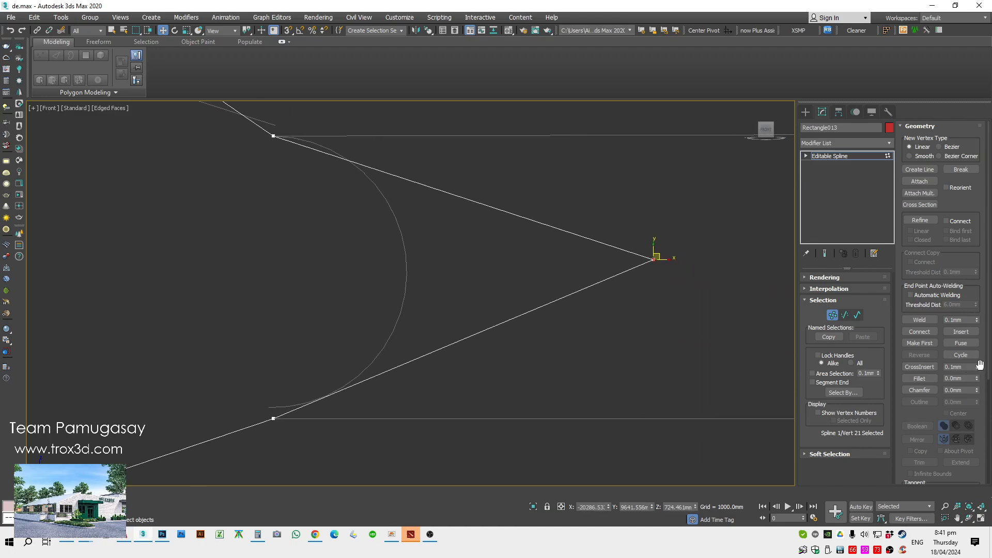
drag(976, 379, 982, 363)
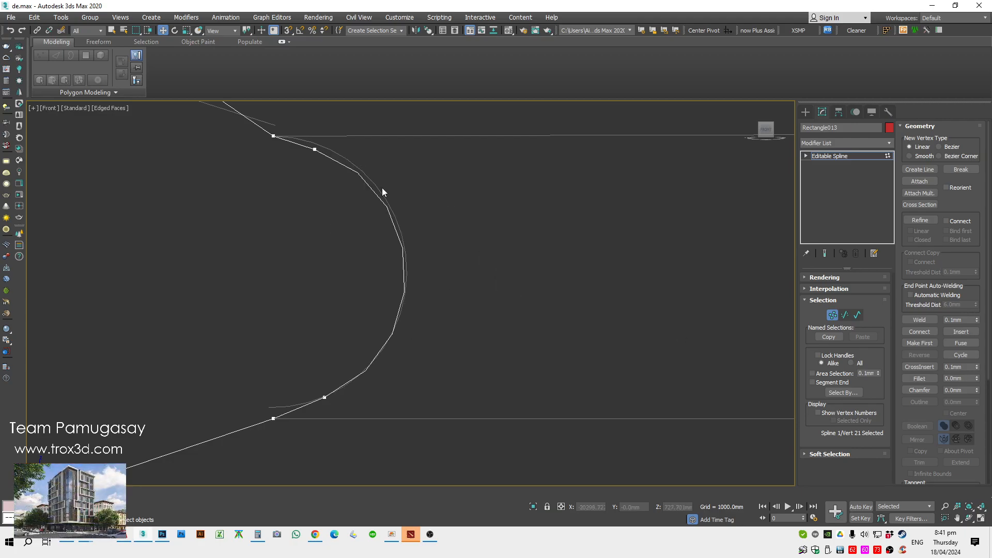
click(911, 221)
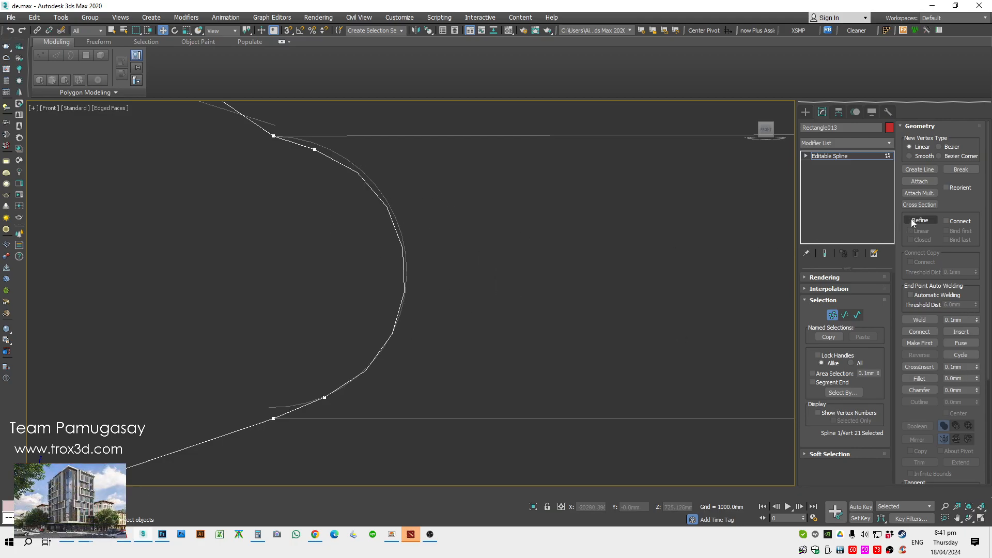
click(404, 278)
right_click(485, 271)
middle_drag(299, 180, 318, 221)
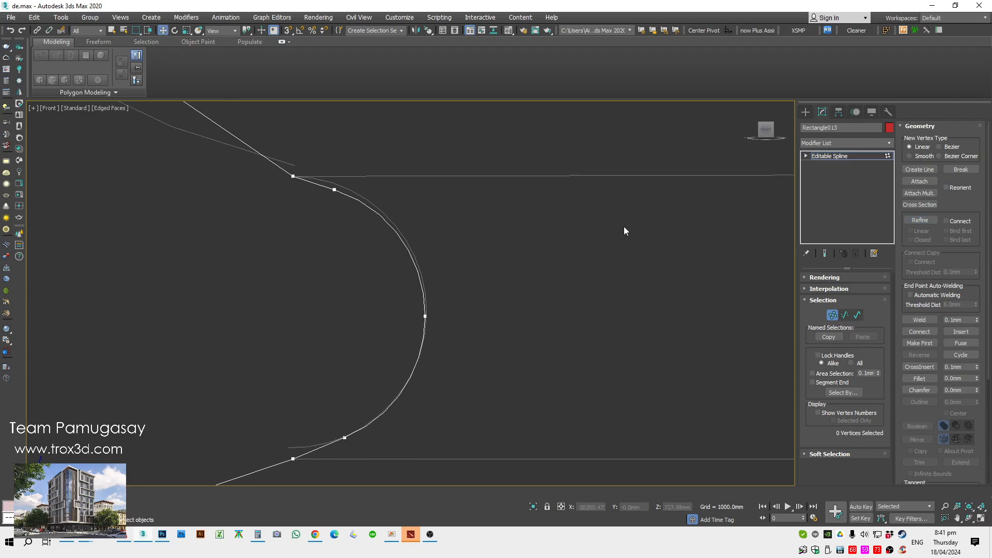
click(912, 220)
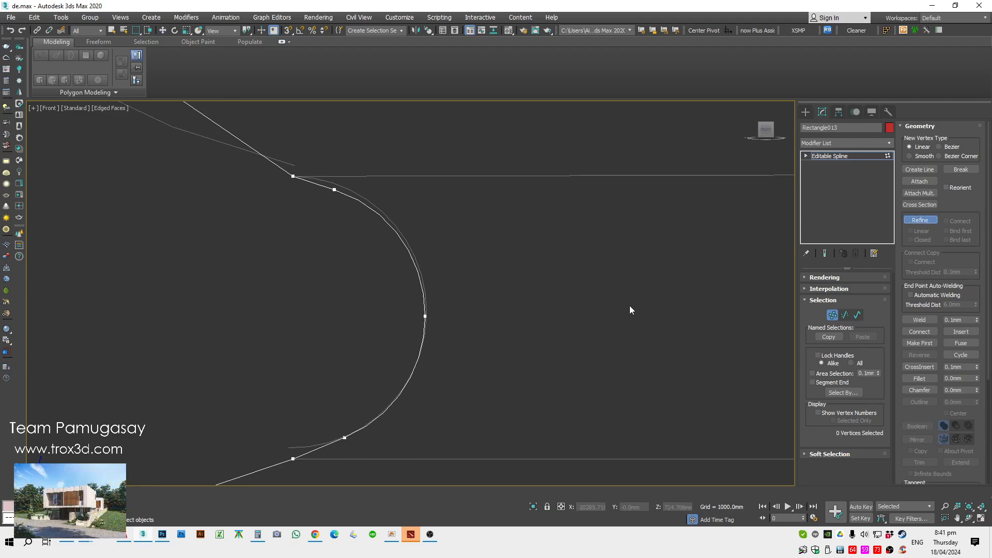
click(401, 240)
click(408, 384)
right_click(502, 354)
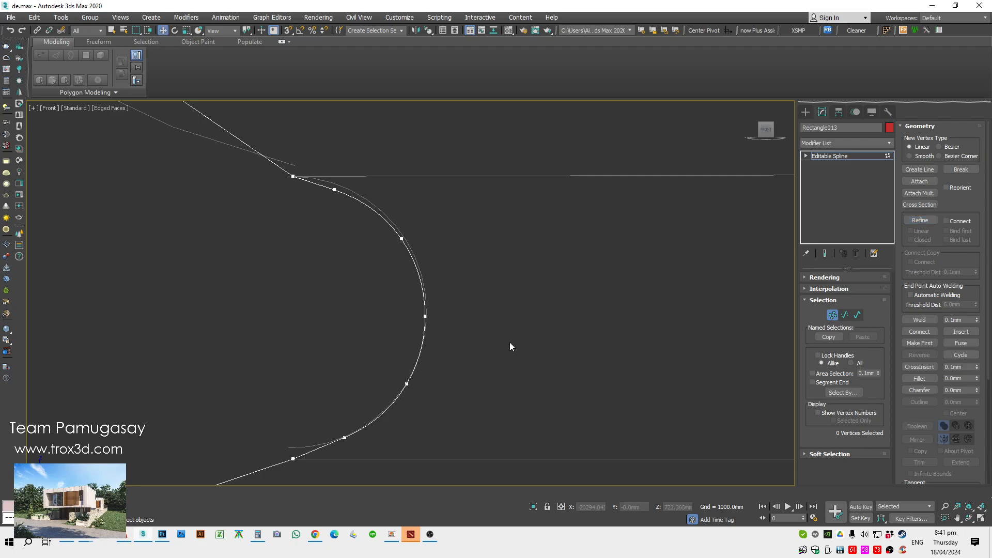
Move the vertex beside the base torus further outward
scroll(522, 334, down, 10)
drag(327, 238, 264, 236)
Try filleting the torus vertex and adding a vertex on its arc, and undo these changes
drag(977, 376, 17, 325)
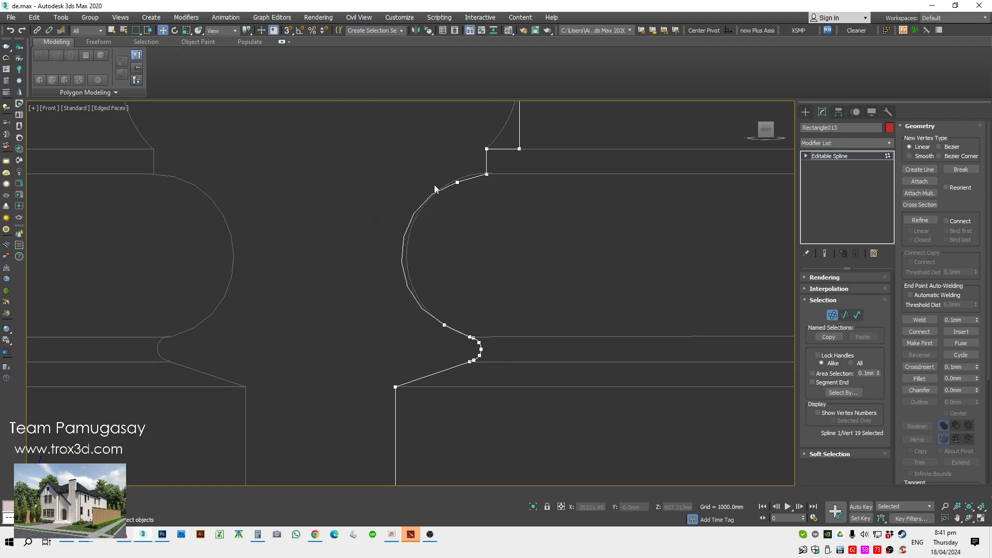
scroll(488, 171, up, 5)
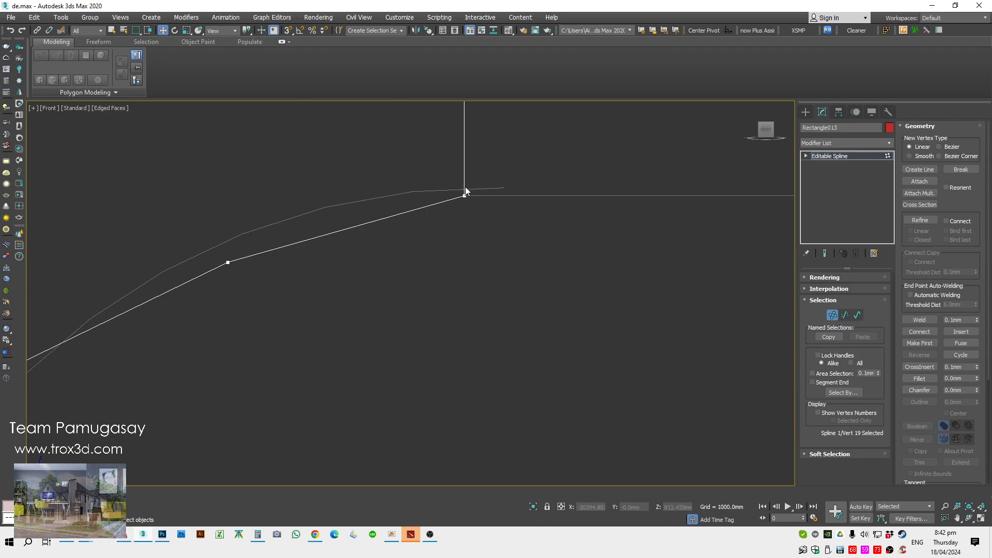
scroll(321, 192, down, 5)
middle_drag(358, 201, 434, 179)
click(915, 224)
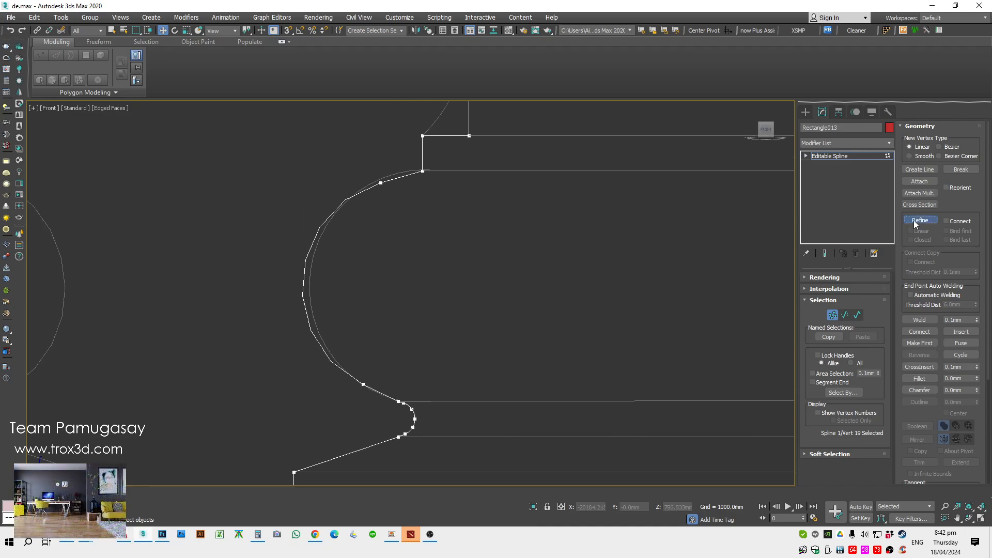
click(303, 277)
right_click(319, 286)
drag(329, 264, 294, 288)
key(ctrl+z)
key(ctrl+z)
key(ctrl+z)
Fillet the outer torus vertex to match the drawn curve and insert extra vertices along the arc
middle_drag(406, 272, 530, 276)
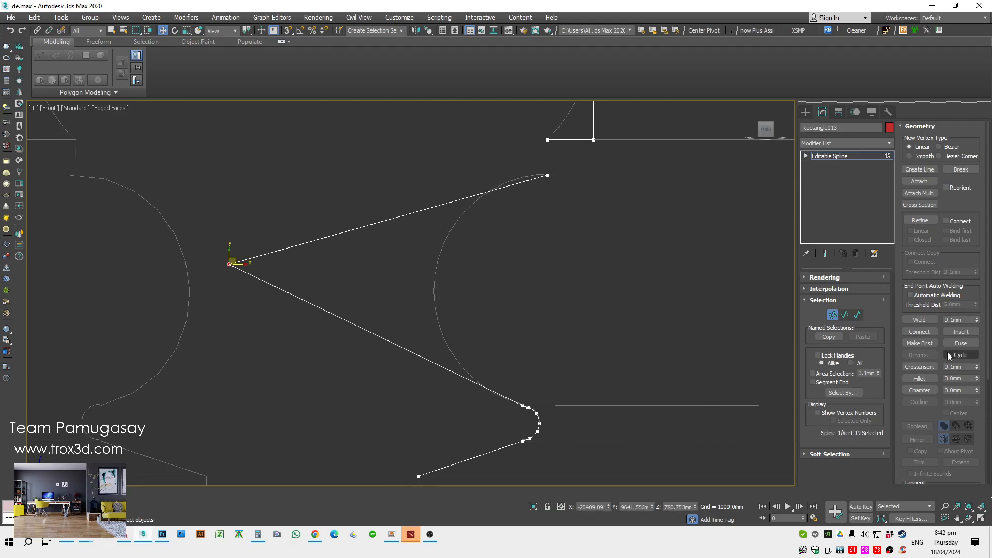
drag(977, 377, 31, 325)
click(915, 220)
click(433, 286)
click(463, 213)
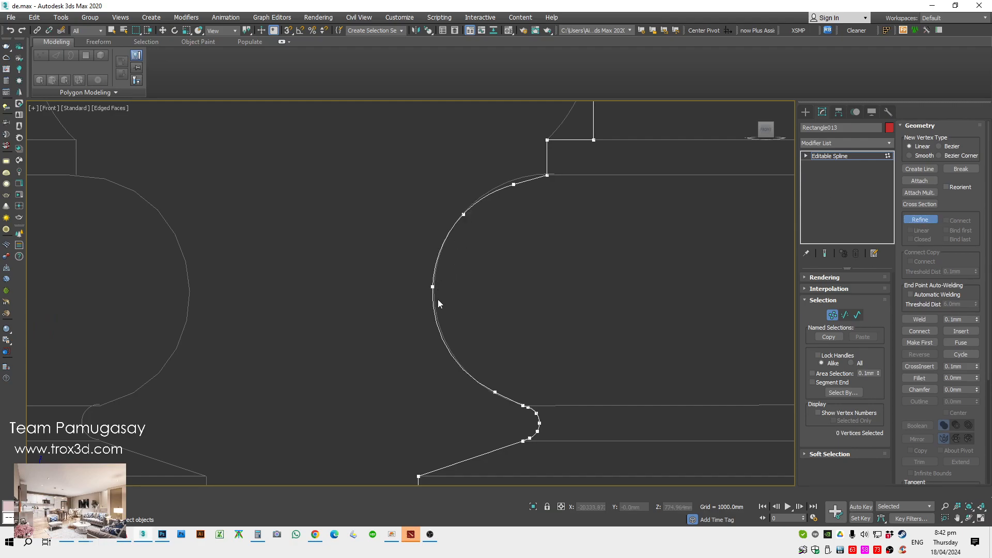
right_click(555, 235)
Move the shaft's bottom vertex up along the shaft edge, beside the flare above the base band
scroll(555, 233, down, 2)
middle_drag(553, 232, 514, 279)
scroll(531, 231, up, 1)
drag(536, 231, 522, 257)
drag(501, 301, 501, 300)
scroll(507, 293, up, 4)
drag(530, 266, 546, 181)
middle_drag(546, 181, 532, 332)
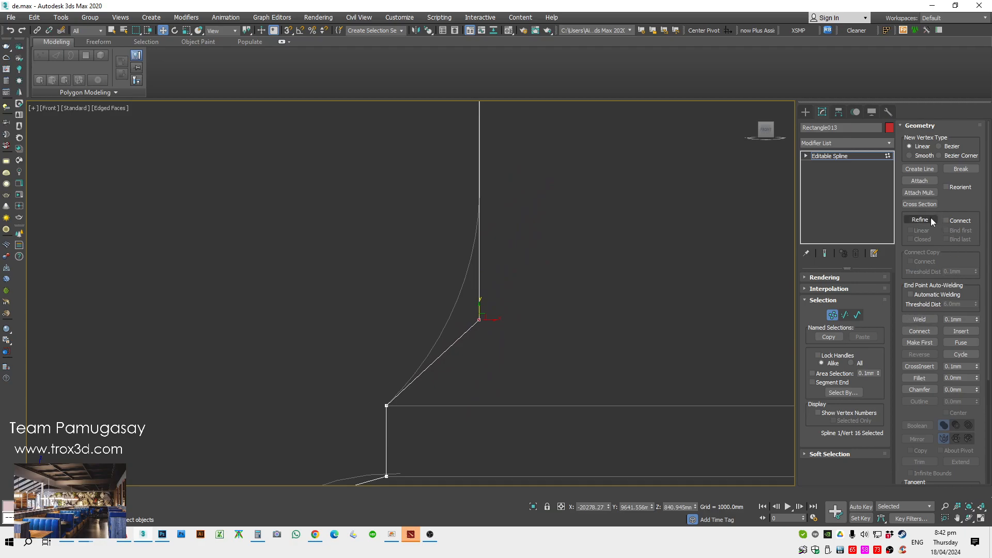
Insert a vertex on the shaft edge where the bottom flare begins and fillet the flare's corner vertex
click(922, 220)
click(478, 198)
right_click(535, 230)
drag(974, 380, 982, 368)
Move the shaft's top vertex slightly down from the band's underside along the shaft edge
scroll(613, 279, down, 8)
middle_drag(612, 254, 569, 386)
scroll(568, 225, down, 2)
middle_drag(568, 225, 543, 447)
scroll(551, 237, up, 8)
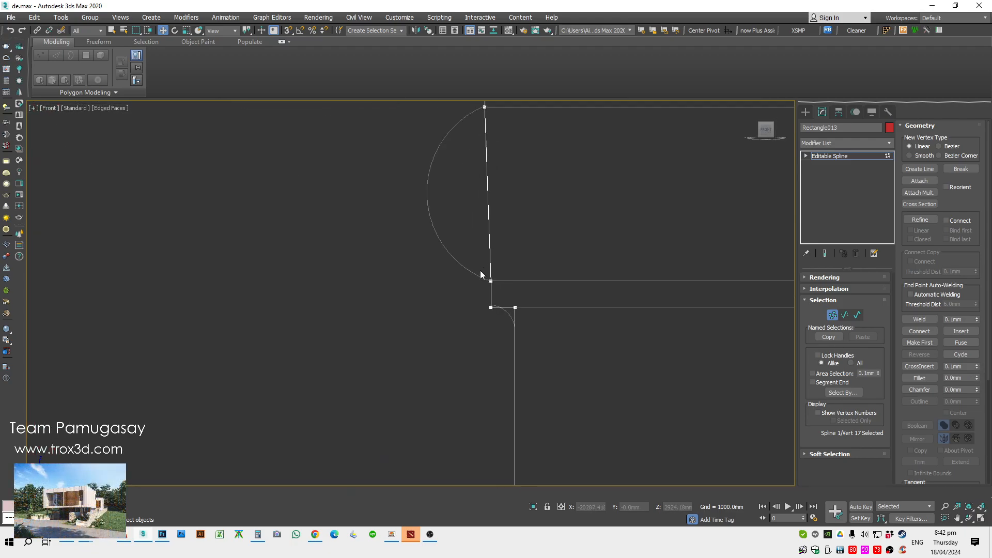
middle_drag(569, 339, 526, 265)
click(513, 264)
drag(513, 255, 542, 270)
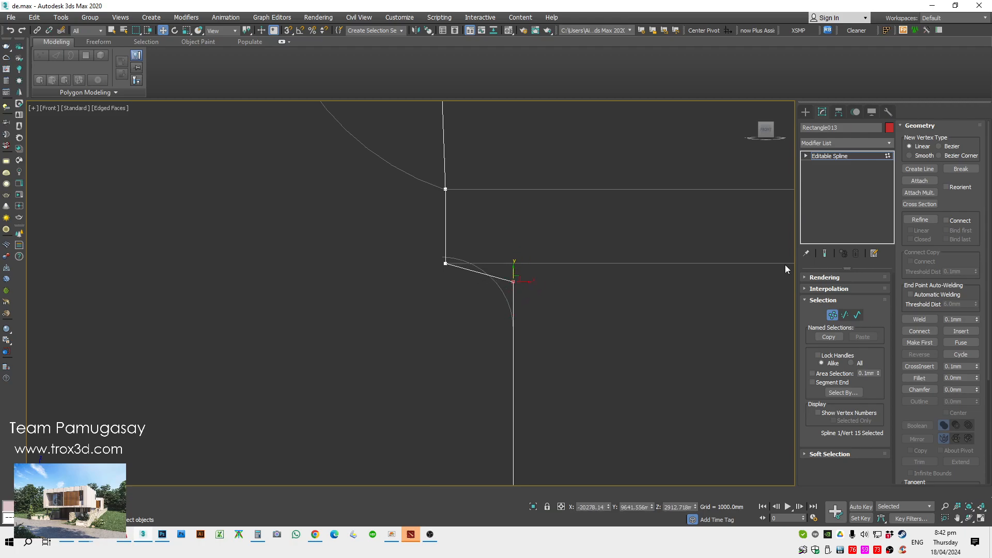
Insert a vertex on the shaft edge below the top corner and move it up towards the end of the rounding
click(920, 219)
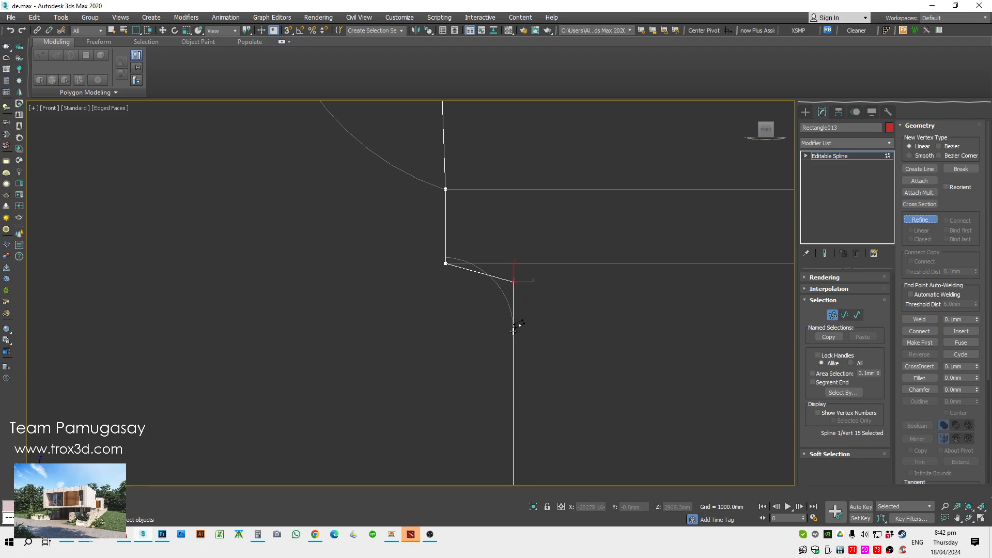
key(w)
scroll(526, 282, down, 3)
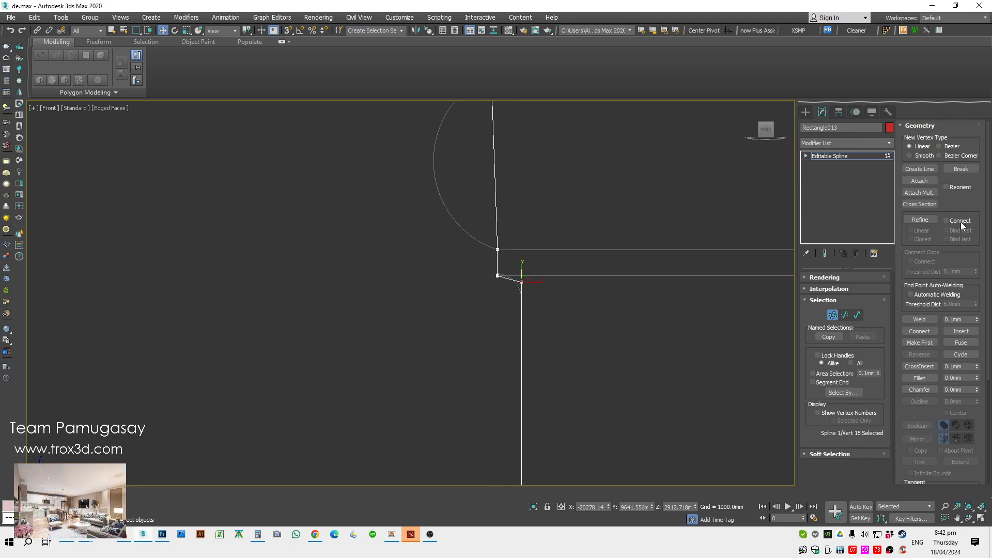
click(920, 220)
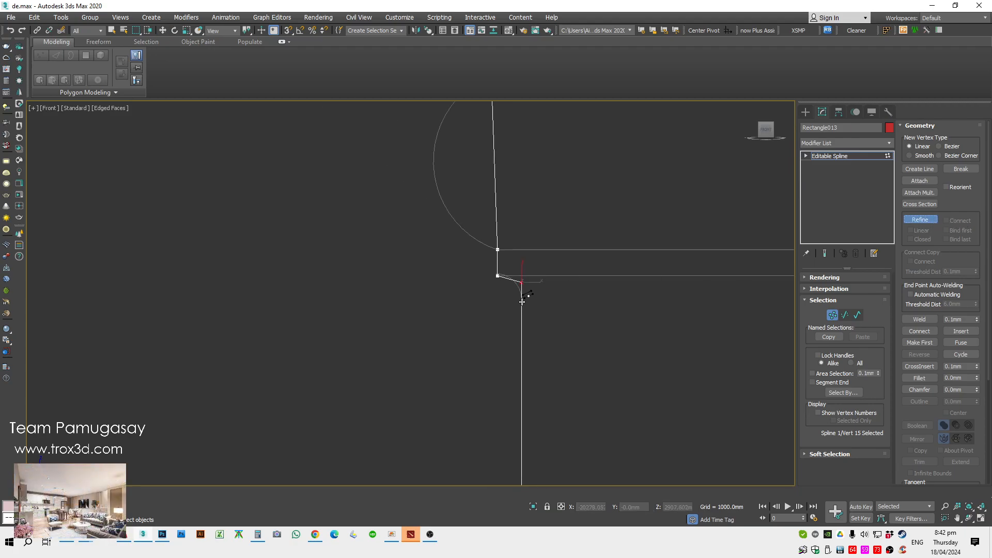
scroll(559, 265, down, 5)
key(w)
scroll(522, 195, up, 5)
drag(530, 188, 450, 347)
scroll(513, 349, up, 3)
key(s)
scroll(451, 346, up, 5)
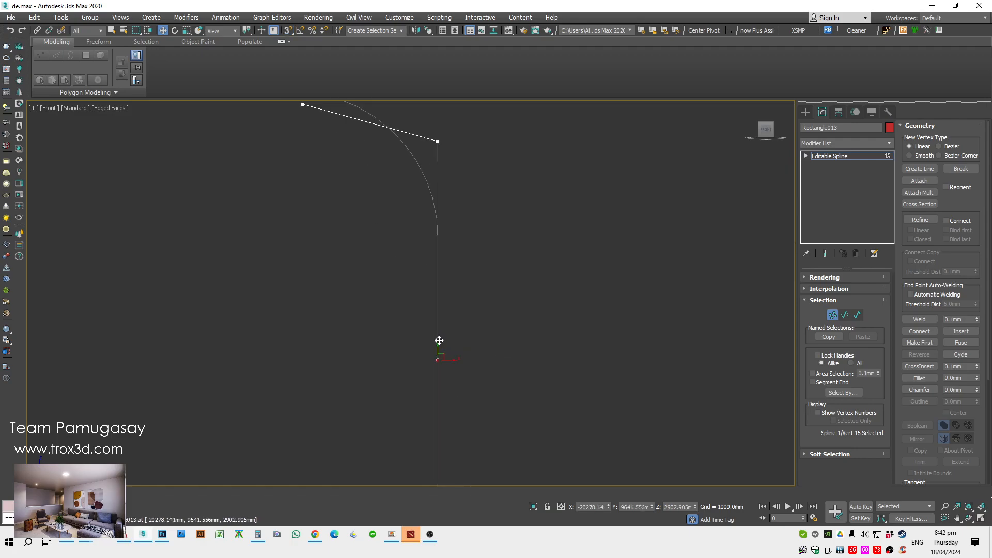
Move the shaft's top corner vertex up and slightly outward, close to the band's underside
middle_drag(452, 239, 474, 312)
scroll(474, 312, down, 3)
click(472, 267)
mouse_move(473, 265)
mouse_down()
mouse_move(454, 264)
mouse_move(465, 249)
mouse_up()
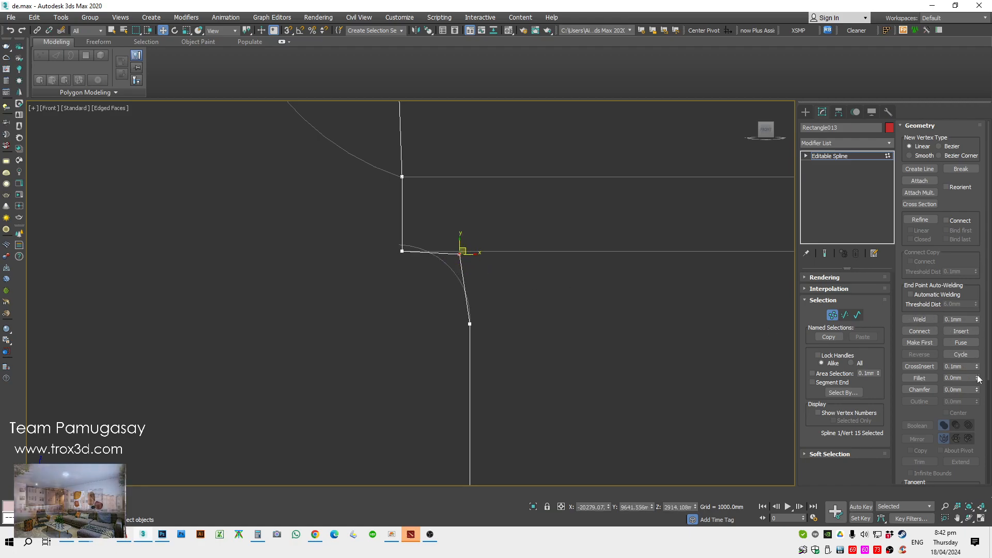
Fillet the shaft's top corner vertex to match the drawn rounding below the band and insert a vertex midway along the arc
drag(977, 378, 977, 368)
click(920, 221)
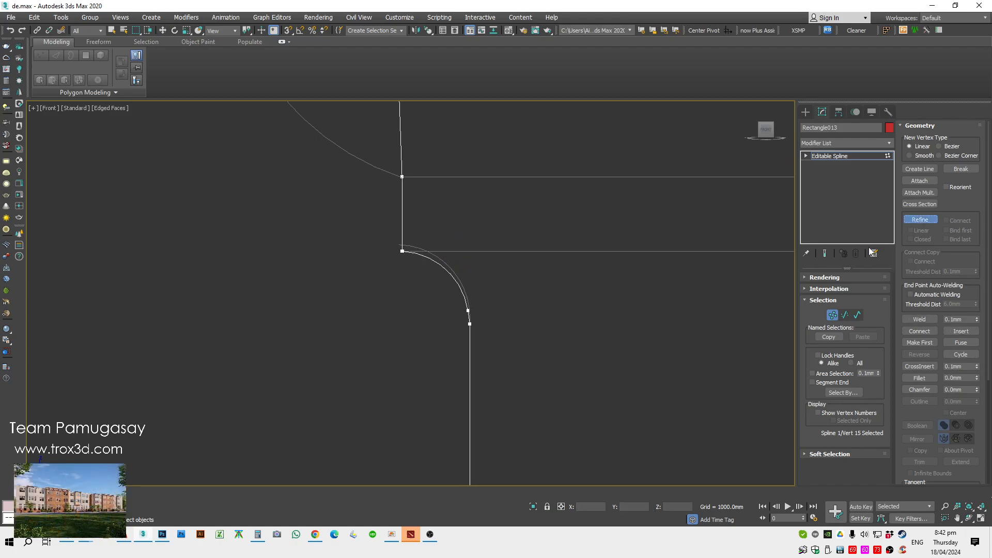
click(447, 270)
right_click(481, 248)
scroll(541, 325, down, 3)
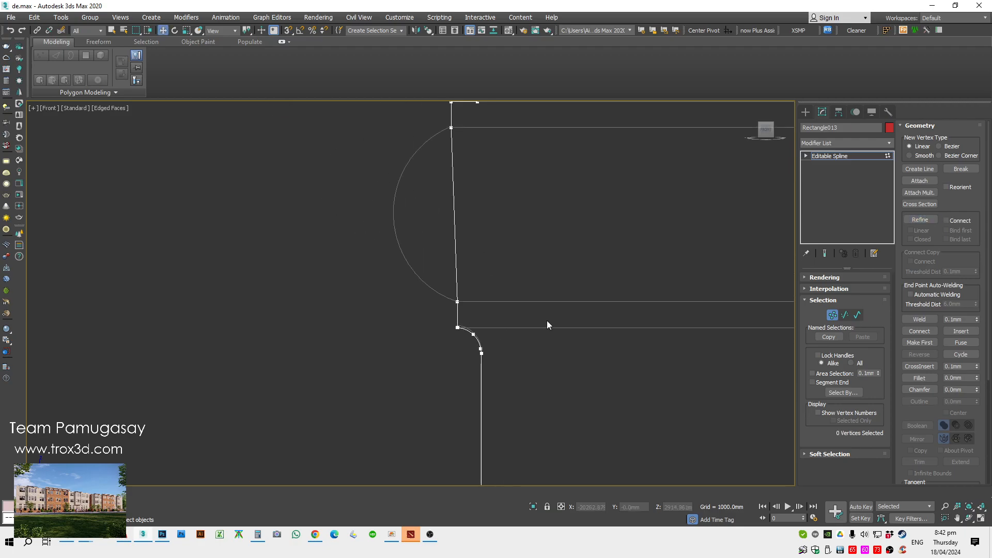
Insert a vertex midway on the half-round moulding's edge, pull it outward, fillet it to the drawn bulge and add a vertex on the arc
click(919, 220)
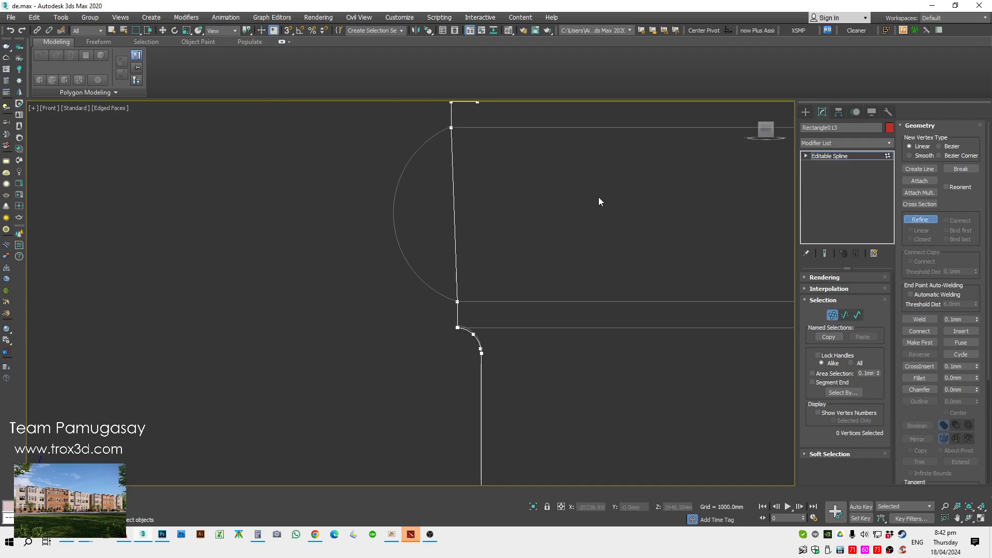
right_click(459, 215)
click(454, 213)
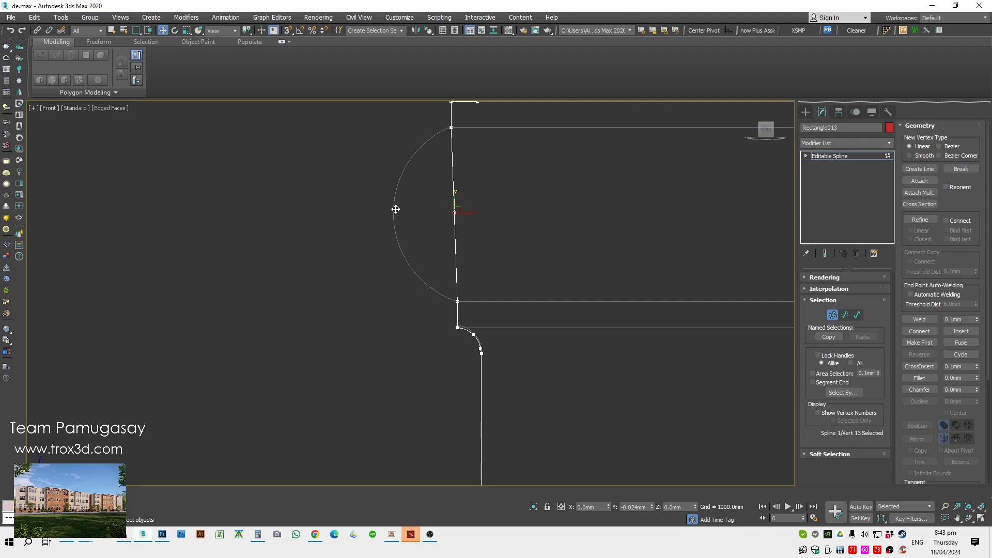
drag(458, 211, 283, 188)
drag(974, 378, 6, 334)
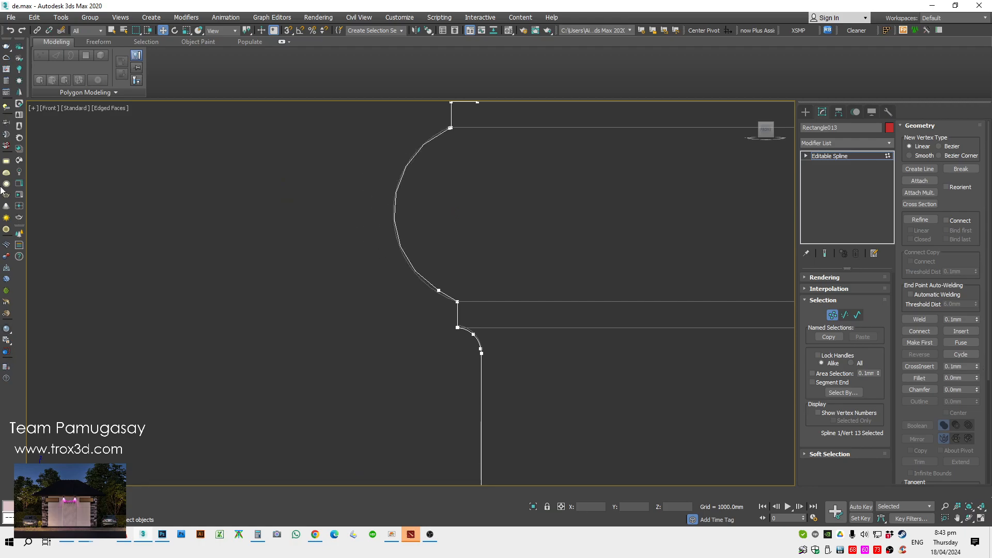
click(920, 220)
key(w)
Adjust the neck's top corner vertex below the upper band and insert a vertex on the neck edge where the rounding ends
scroll(486, 119, down, 5)
middle_drag(485, 119, 441, 292)
scroll(442, 292, down, 2)
scroll(438, 226, up, 5)
scroll(439, 226, up, 3)
click(486, 284)
mouse_move(489, 277)
mouse_down()
mouse_move(489, 290)
mouse_move(497, 283)
mouse_up()
scroll(501, 292, up, 3)
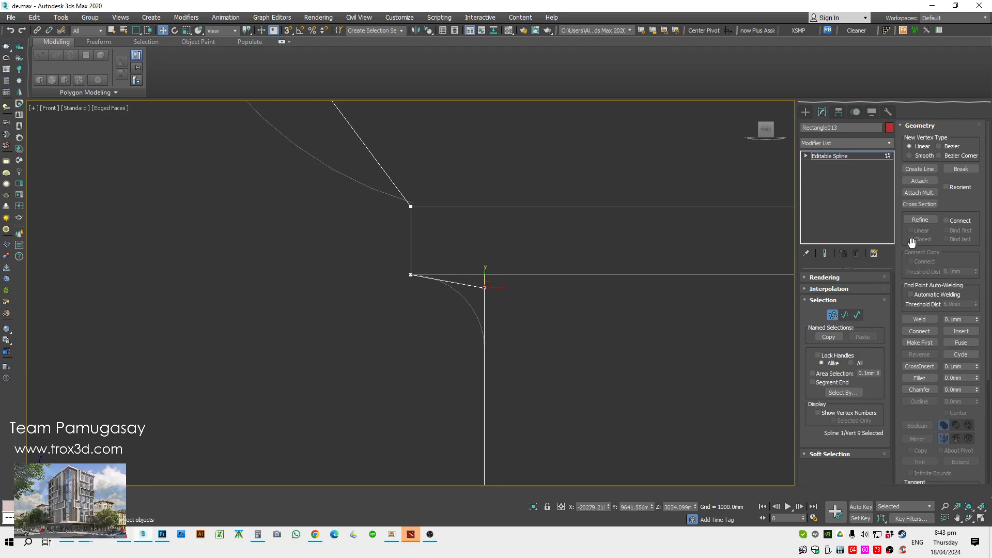
click(919, 220)
right_click(521, 329)
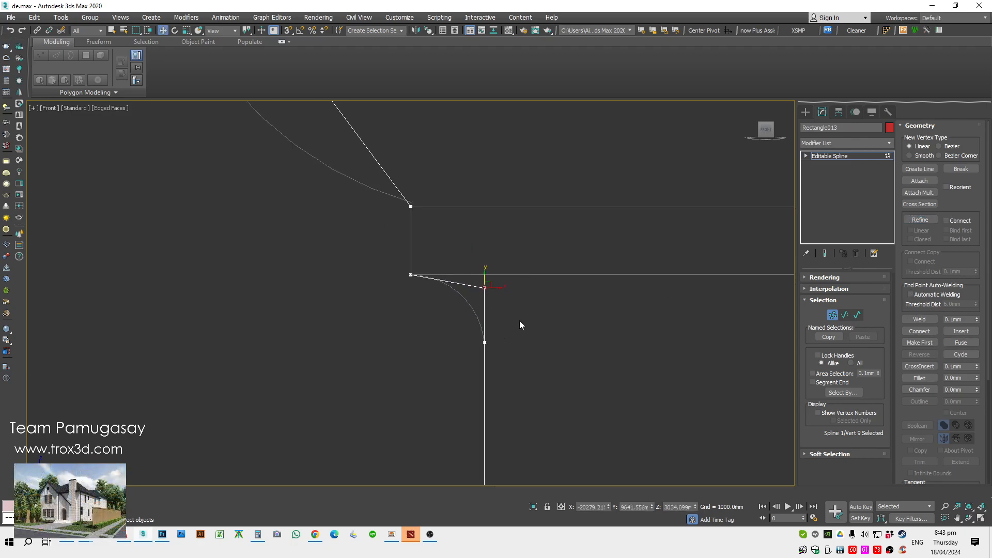
Fillet the neck's top corner vertex by about 4.8 mm and insert a vertex midway along the arc
drag(976, 378, 977, 373)
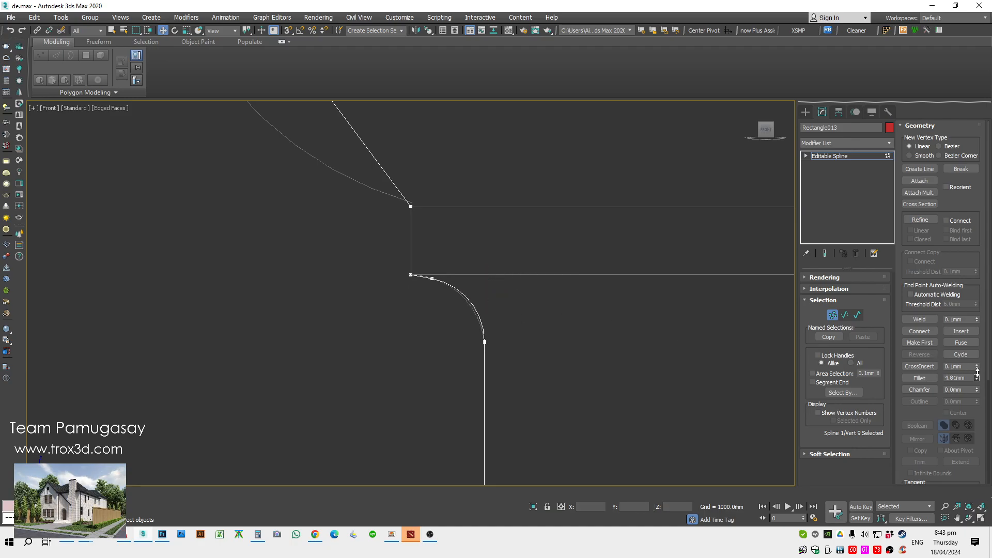
click(920, 220)
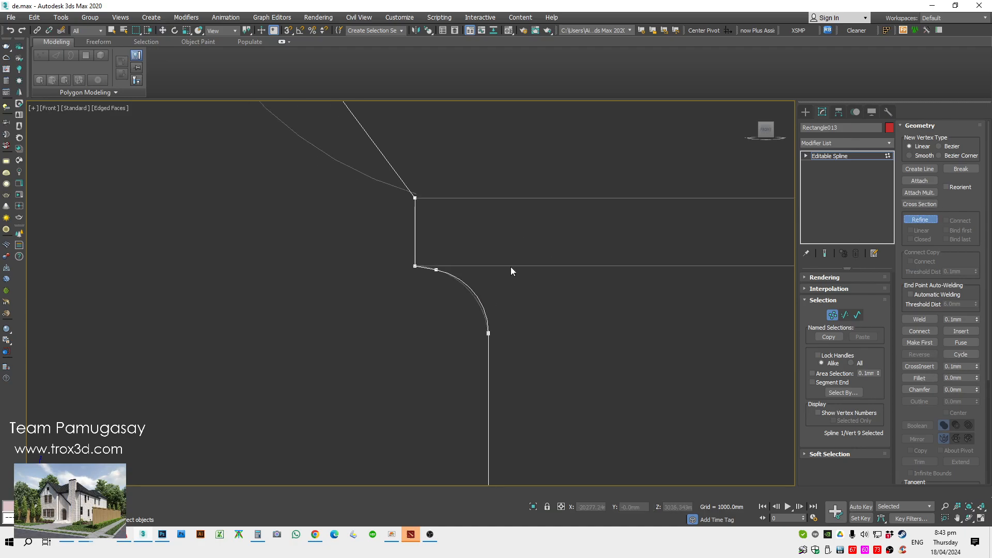
click(475, 291)
right_click(516, 271)
Insert a vertex on the slanted edge above the upper band, move it outward, fillet it to the drawn curve and refine the arc
scroll(430, 219, down, 3)
middle_drag(432, 219, 499, 271)
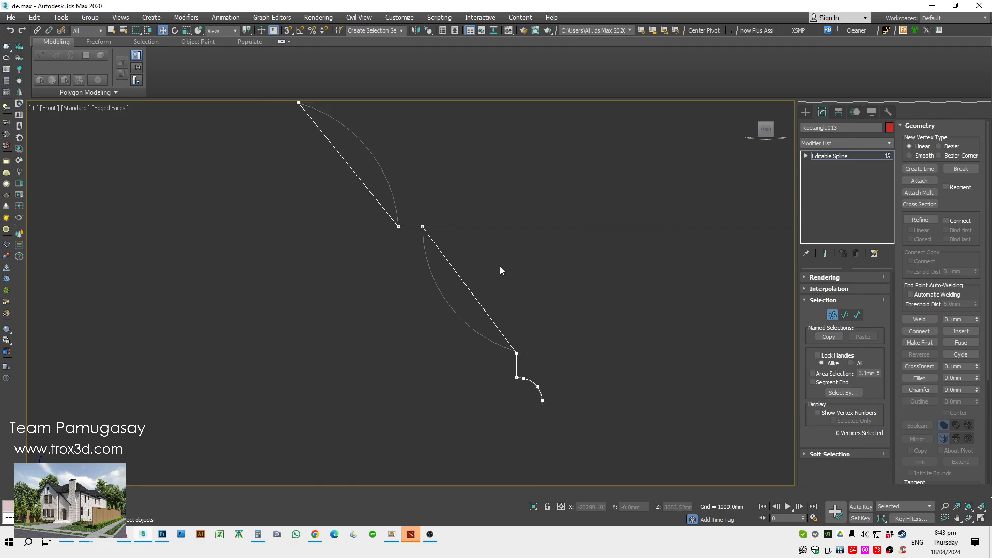
click(918, 220)
right_click(479, 268)
drag(480, 269, 434, 310)
drag(976, 378, 976, 359)
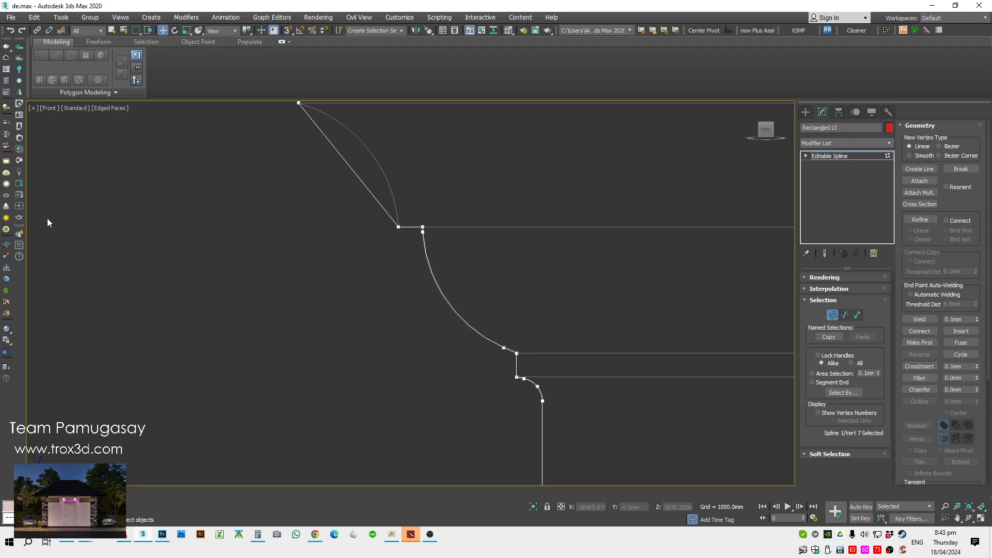
click(920, 220)
click(447, 302)
key(w)
Insert vertices on the two uppermost slanted edges, then move the lower one inward, fillet it to the drawn curve and refine the arc
scroll(425, 218, down, 2)
middle_drag(425, 218, 474, 292)
click(918, 219)
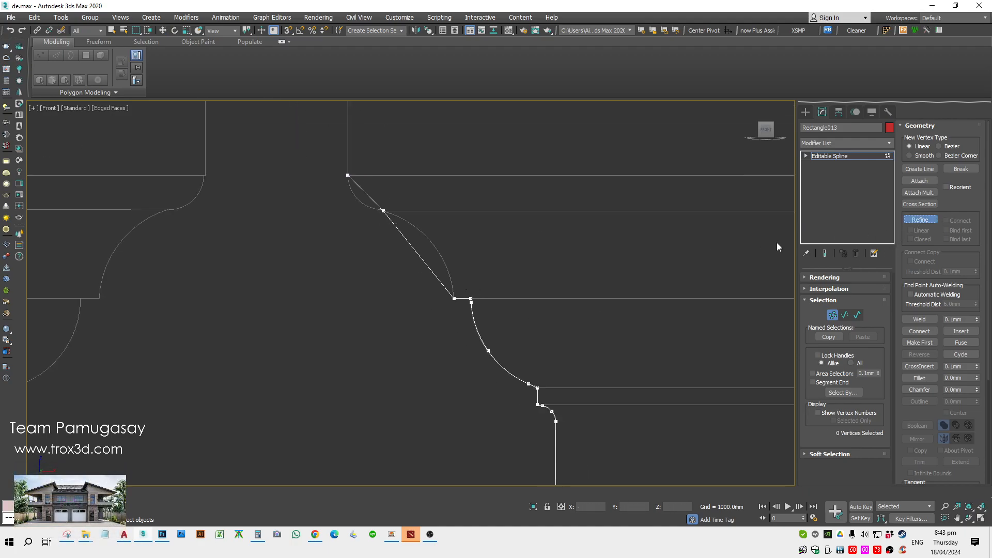
click(365, 191)
key(w)
click(415, 250)
drag(415, 251, 454, 229)
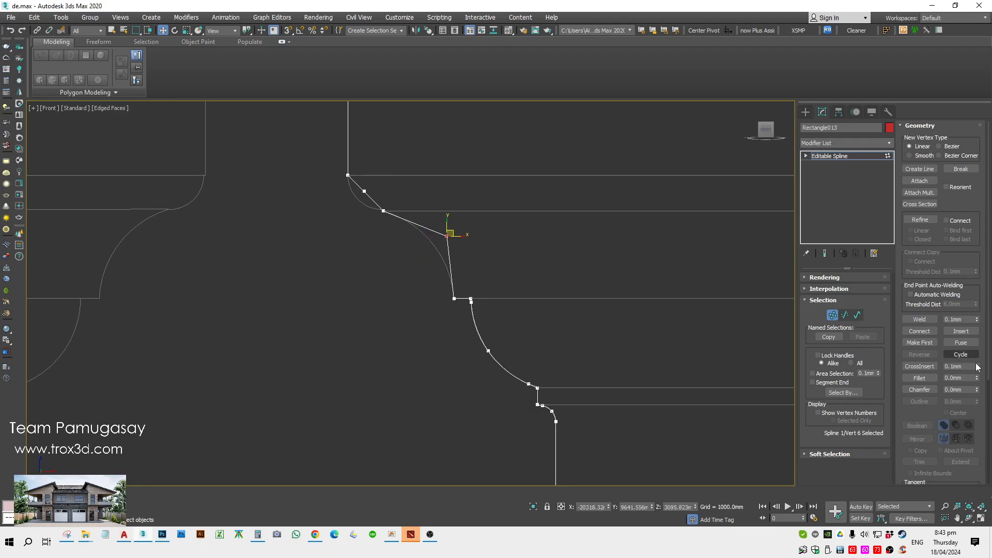
drag(976, 378, 979, 365)
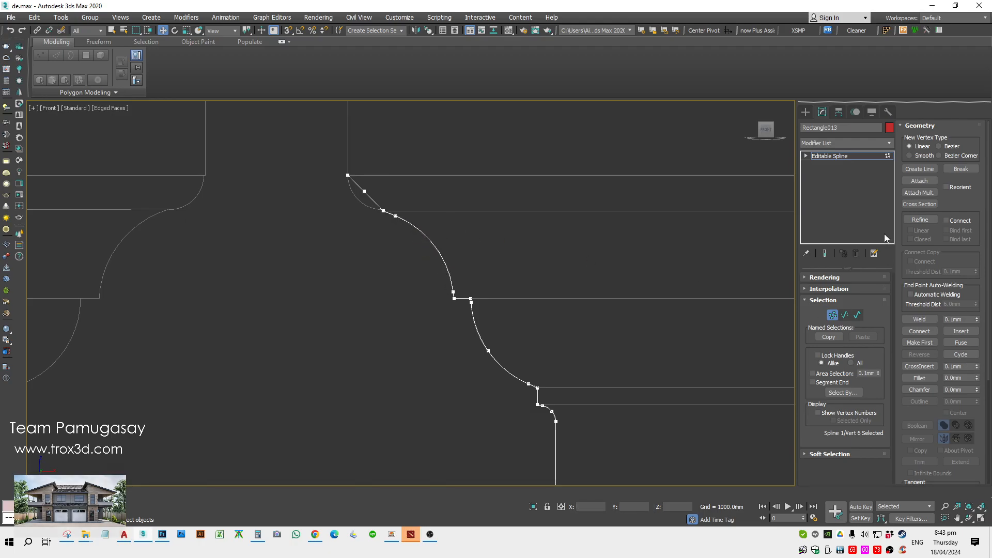
click(919, 220)
key(w)
Move the vertex on the small moulding under the capital's top slab towards the drawn corner and fillet it to match the curve
scroll(367, 194, up, 4)
click(361, 188)
drag(368, 182, 331, 205)
drag(976, 379, 976, 373)
scroll(553, 253, down, 10)
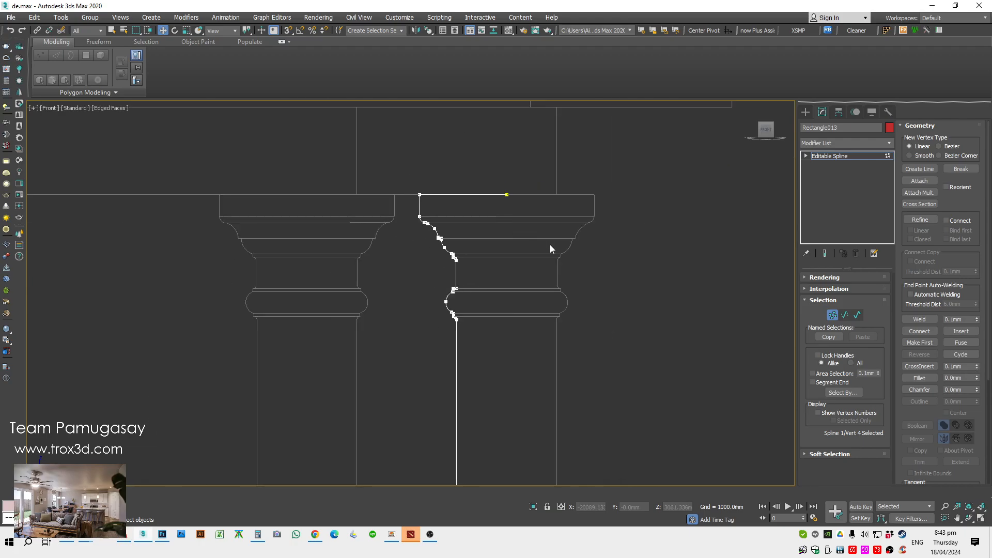
middle_drag(419, 343, 475, 288)
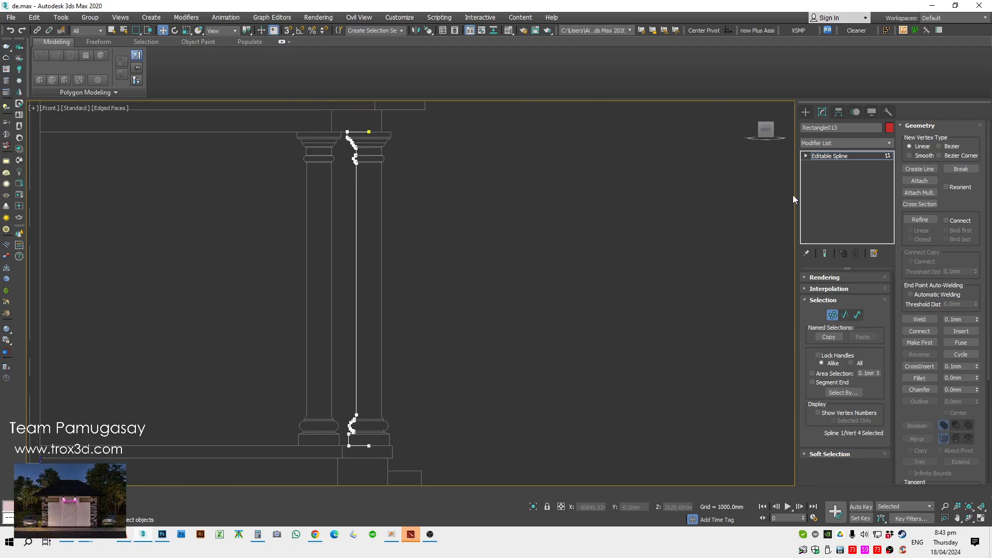
Apply a Lathe modifier to the whole profile spline and set its alignment to Max
click(846, 156)
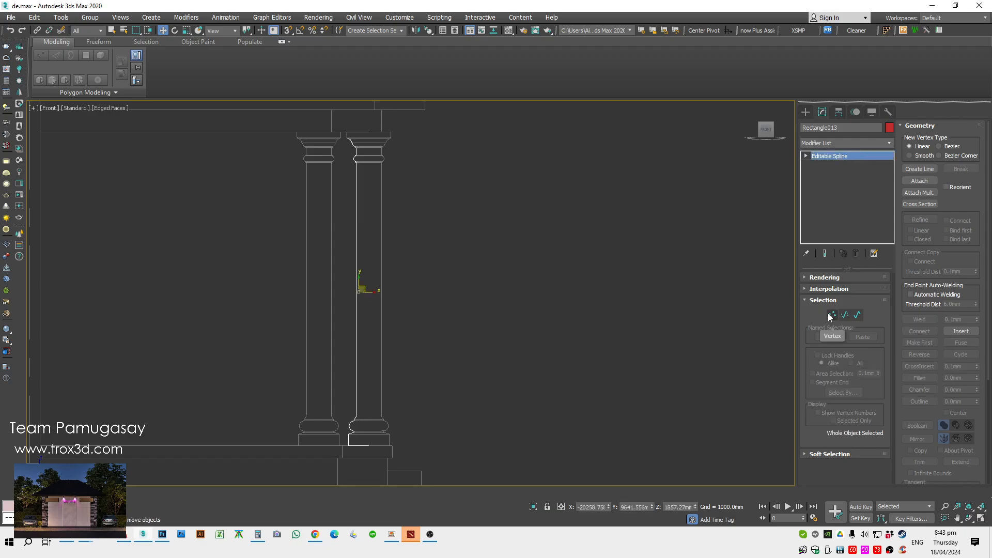
click(857, 143)
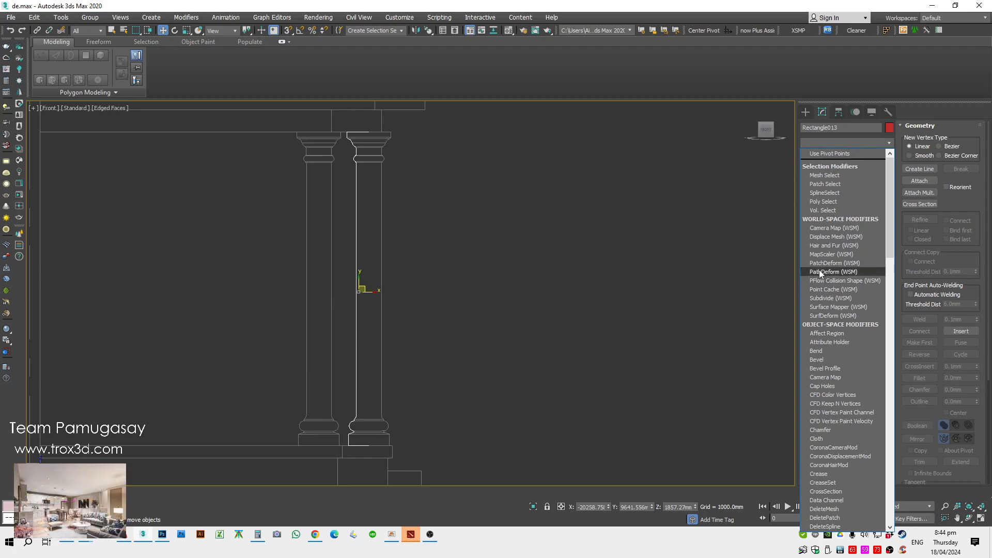
scroll(819, 269, down, 9)
scroll(836, 320, down, 1)
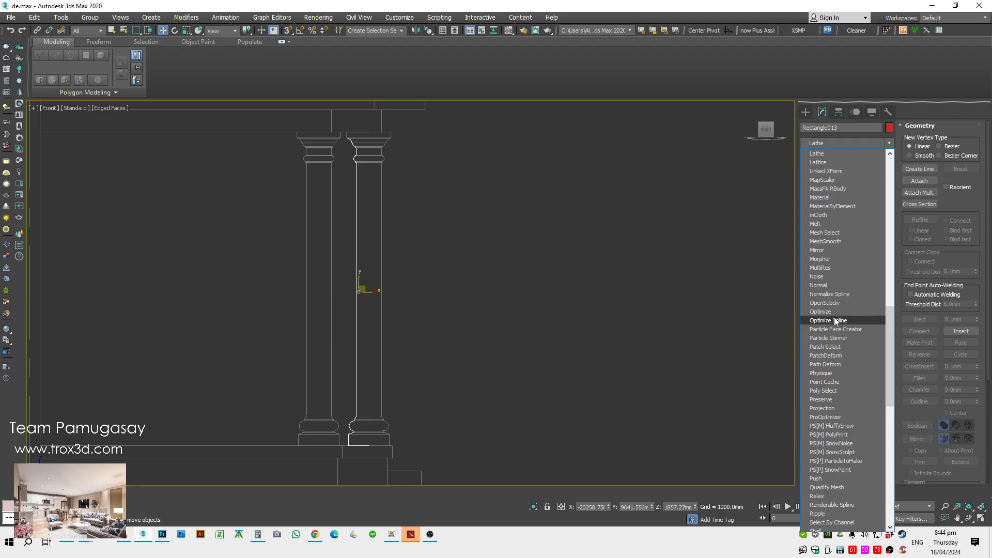
click(818, 153)
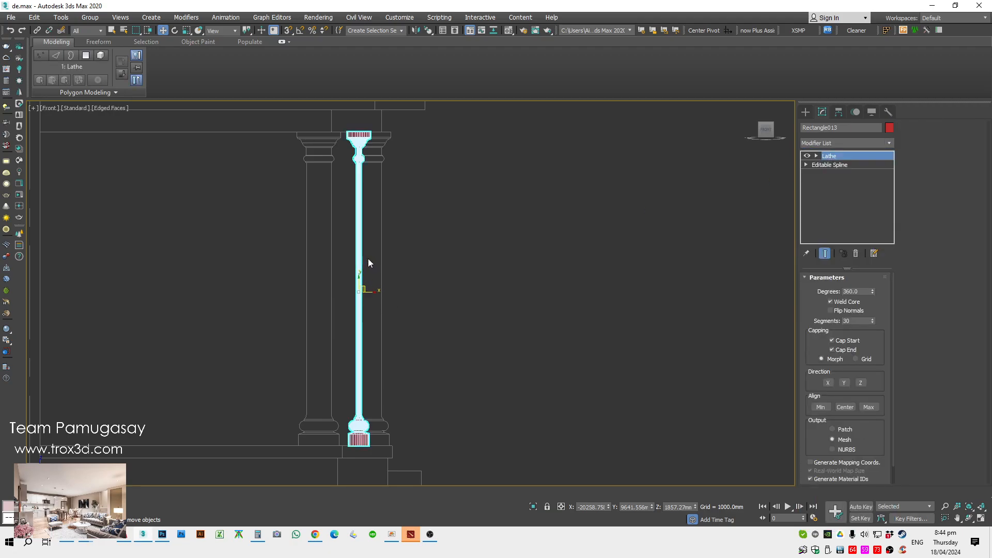
click(846, 408)
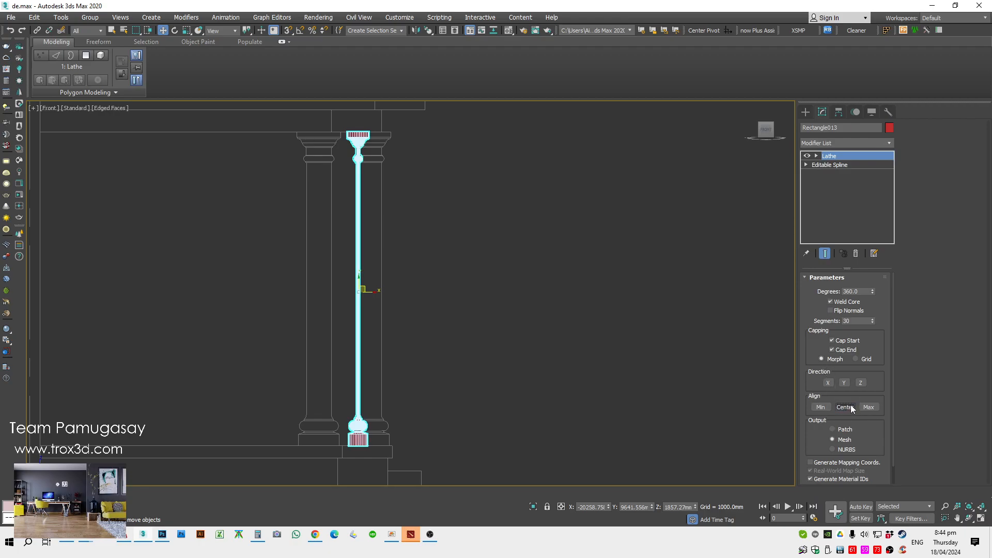
click(872, 406)
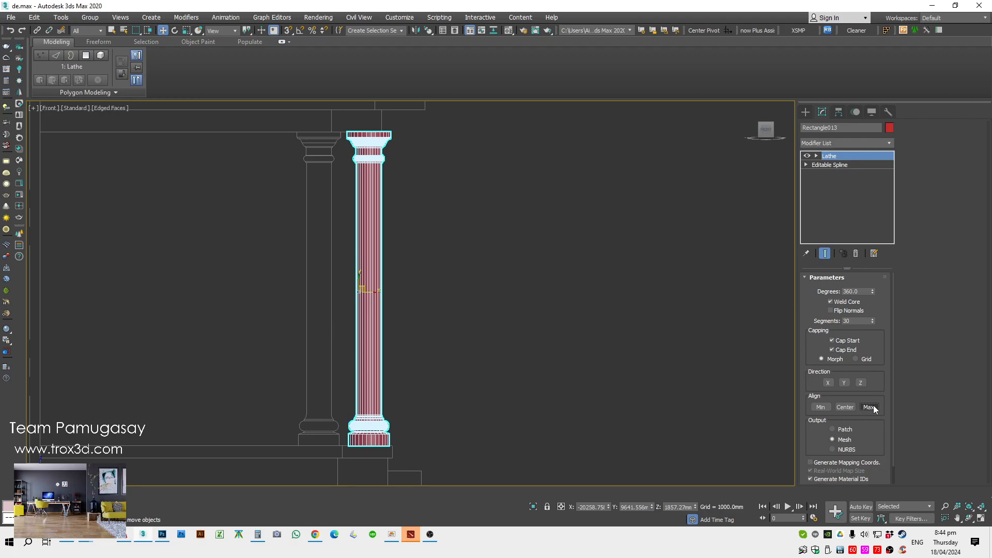
middle_drag(469, 335, 491, 329)
key(F3)
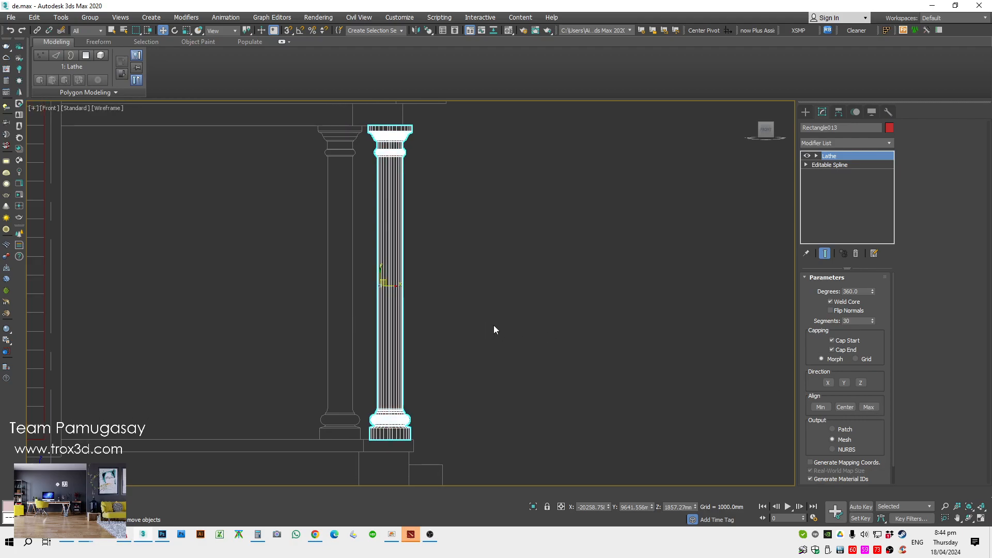
key(F3)
click(748, 183)
scroll(398, 286, up, 2)
click(398, 286)
scroll(398, 287, down, 2)
drag(400, 288, 320, 286)
key(ctrl+z)
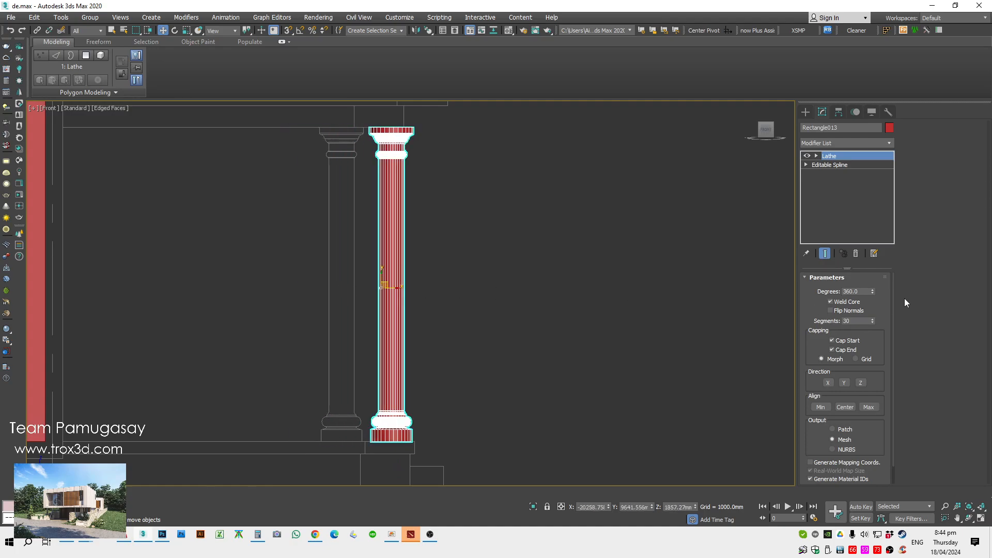
Compare the column's top cap with Weld Core off and on, leaving Weld Core enabled
click(846, 305)
alt+middle_drag(494, 199, 483, 251)
scroll(350, 210, up, 6)
scroll(565, 281, up, 3)
alt+middle_drag(565, 282, 540, 413)
click(854, 303)
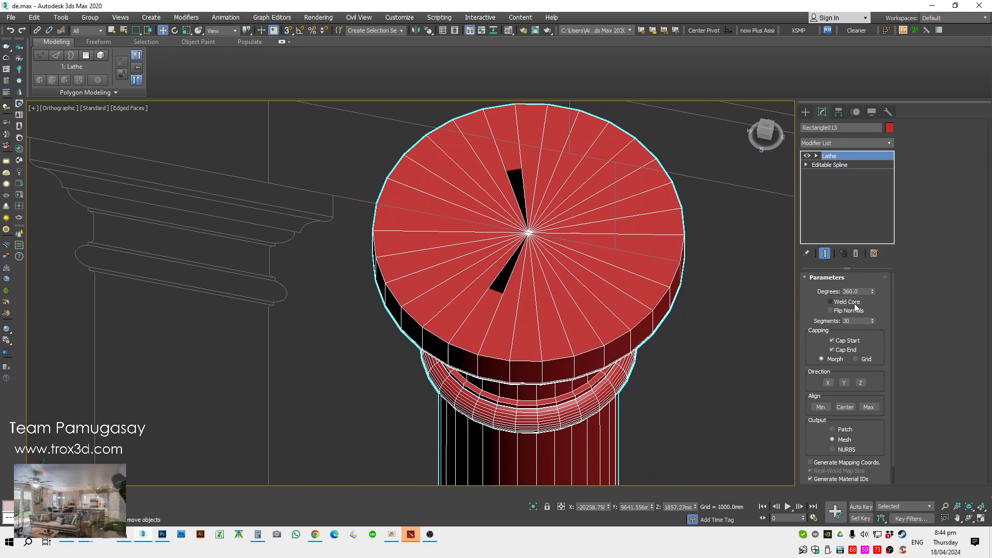
click(854, 303)
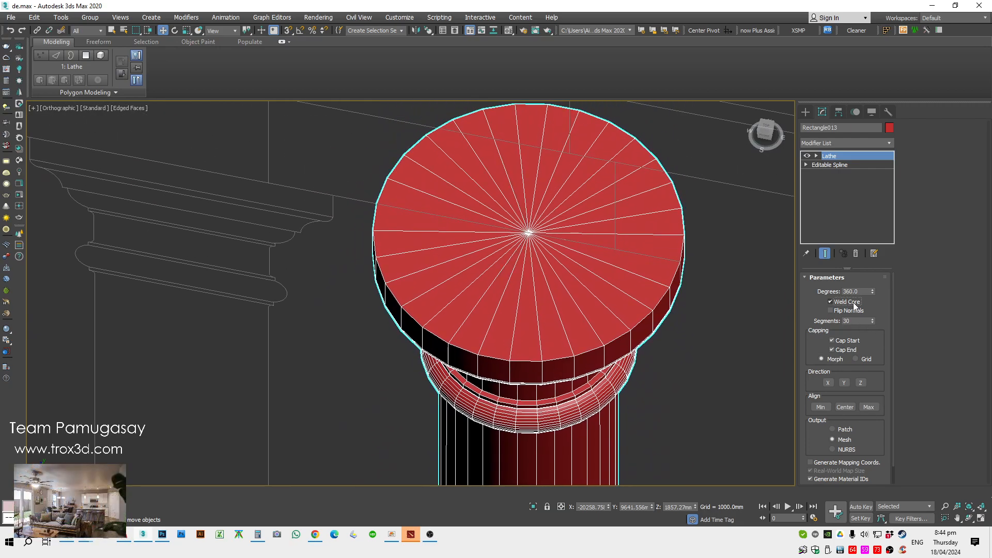
Compare the column's surface with Flip Normals on and off, leaving Flip Normals disabled
click(858, 310)
scroll(627, 380, down, 5)
alt+middle_drag(617, 384, 641, 347)
click(847, 311)
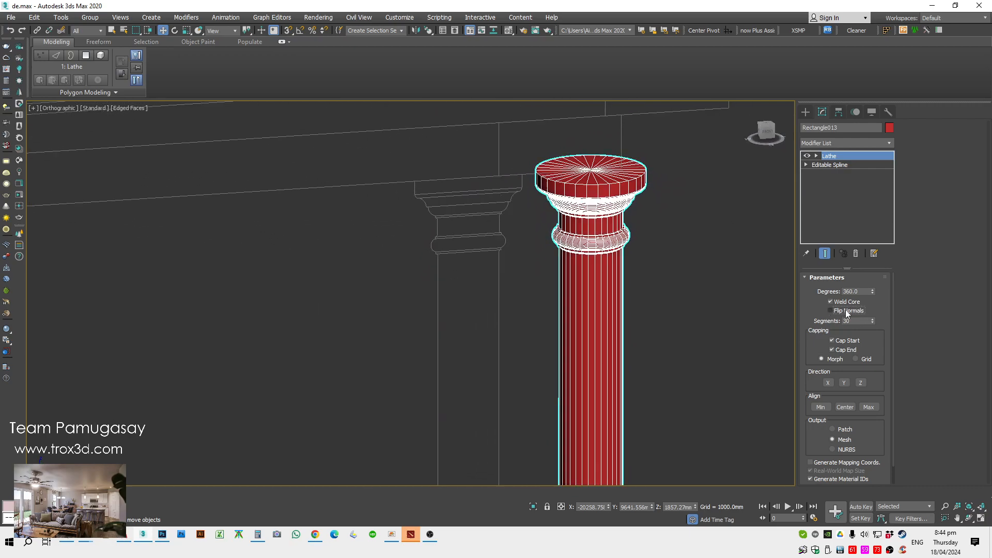
click(845, 310)
click(845, 310)
alt+middle_drag(630, 287, 638, 282)
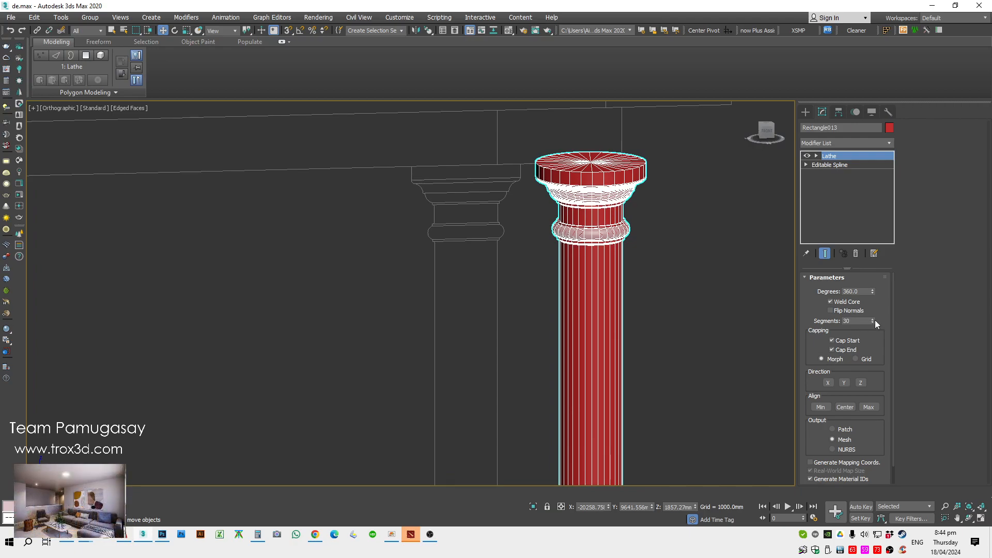
Set the lathe's segments to 22 and deselect the column
drag(873, 321, 875, 332)
alt+middle_drag(723, 351, 677, 342)
drag(872, 324, 880, 314)
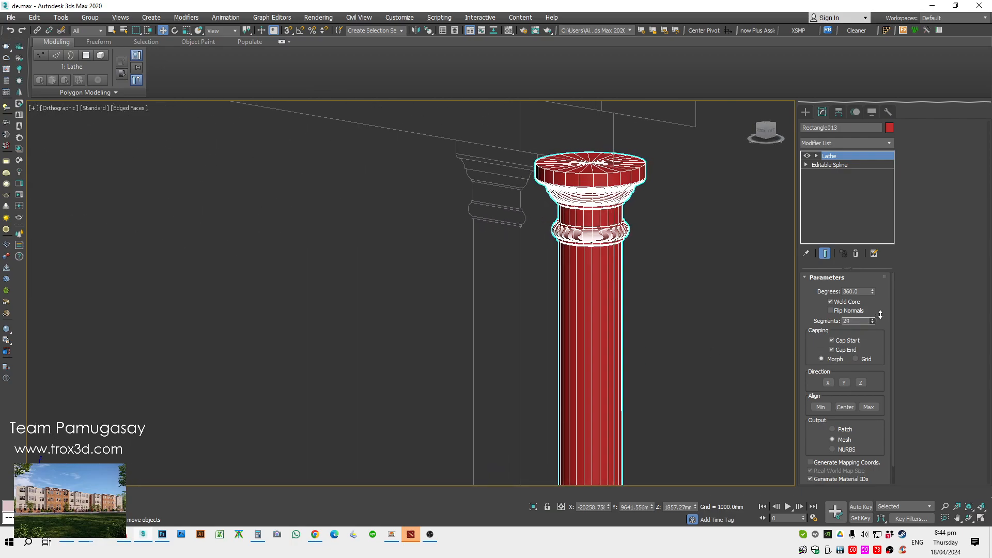
drag(886, 315, 886, 317)
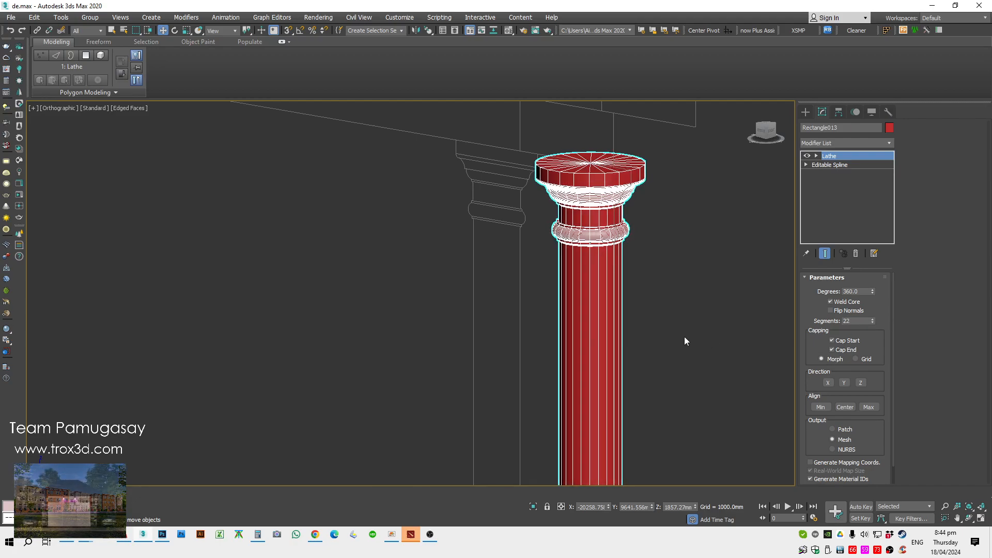
scroll(649, 365, down, 3)
click(650, 365)
Frame the column in a perspective view with default shading and examine it from several angles against the porch drawing
scroll(656, 379, down, 5)
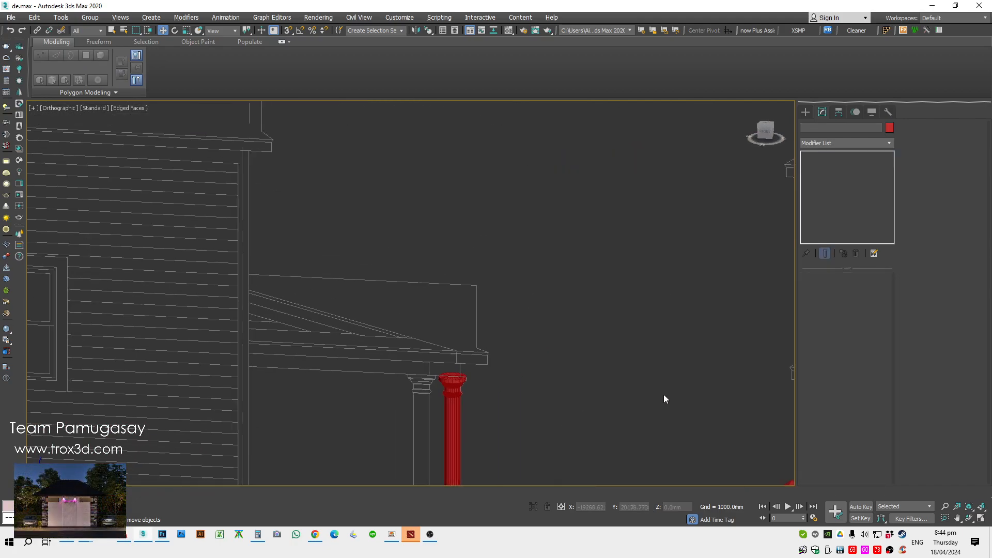
scroll(570, 391, down, 7)
scroll(538, 414, up, 7)
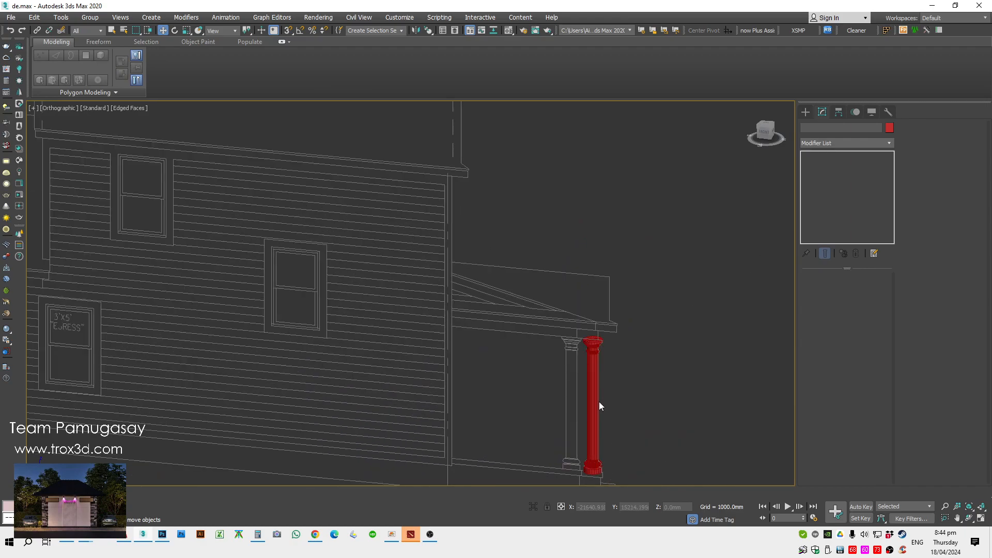
click(598, 401)
key(z)
alt+middle_drag(580, 411, 633, 409)
middle_drag(507, 370, 607, 369)
alt+middle_drag(607, 369, 509, 332)
scroll(516, 323, up, 2)
scroll(525, 311, down, 2)
key(p)
key(z)
scroll(421, 321, up, 1)
scroll(411, 314, down, 3)
alt+middle_drag(620, 232, 575, 135)
alt+middle_drag(480, 386, 460, 395)
scroll(562, 354, up, 2)
scroll(563, 355, down, 2)
alt+middle_drag(562, 354, 602, 344)
click(602, 344)
click(506, 239)
alt+middle_drag(541, 245, 602, 309)
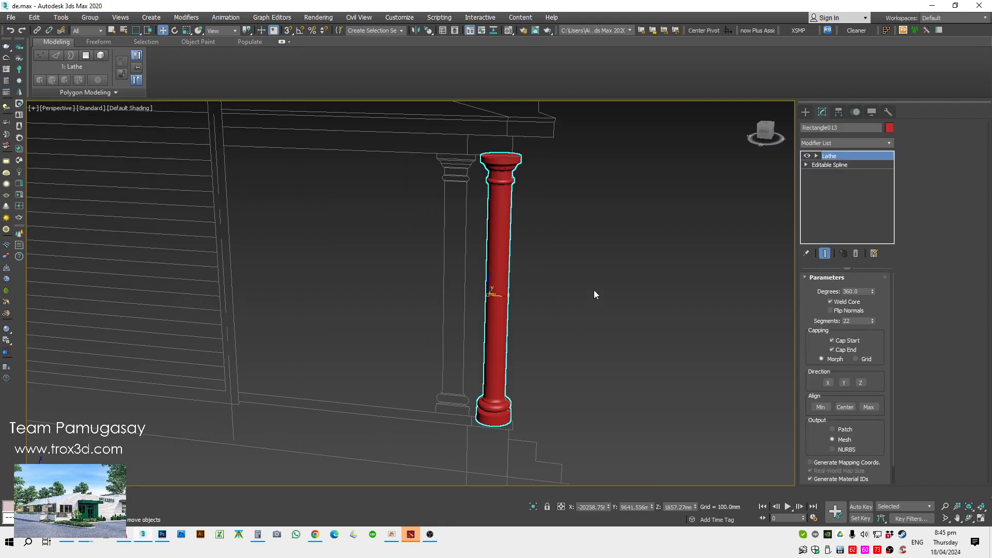